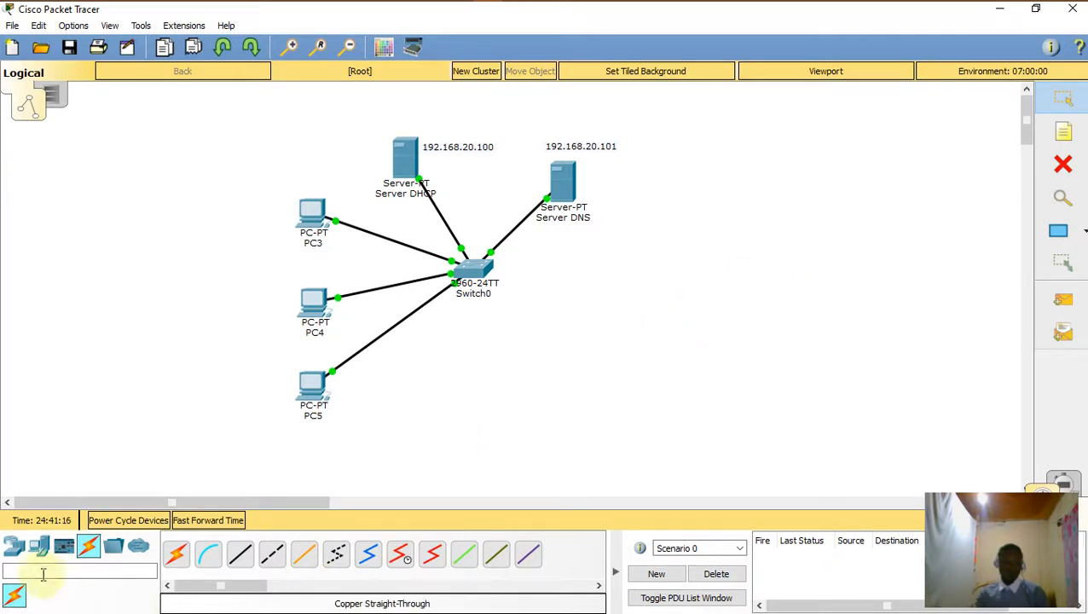
# - Add a generic server below Switch0 and rename it WEB Server
pyautogui.click(19, 550)
pyautogui.click(38, 546)
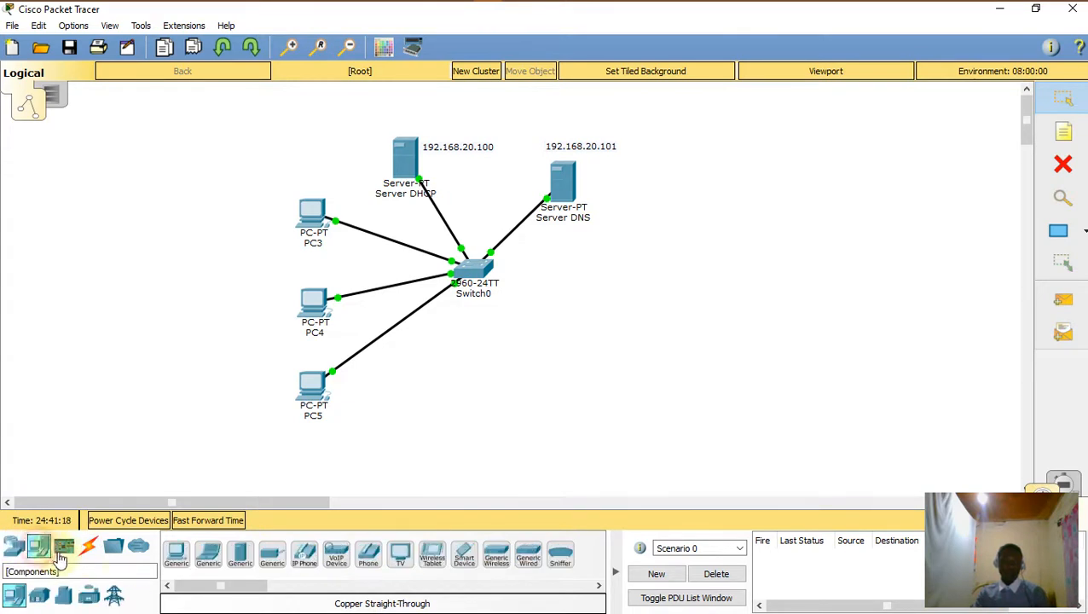
pyautogui.click(238, 556)
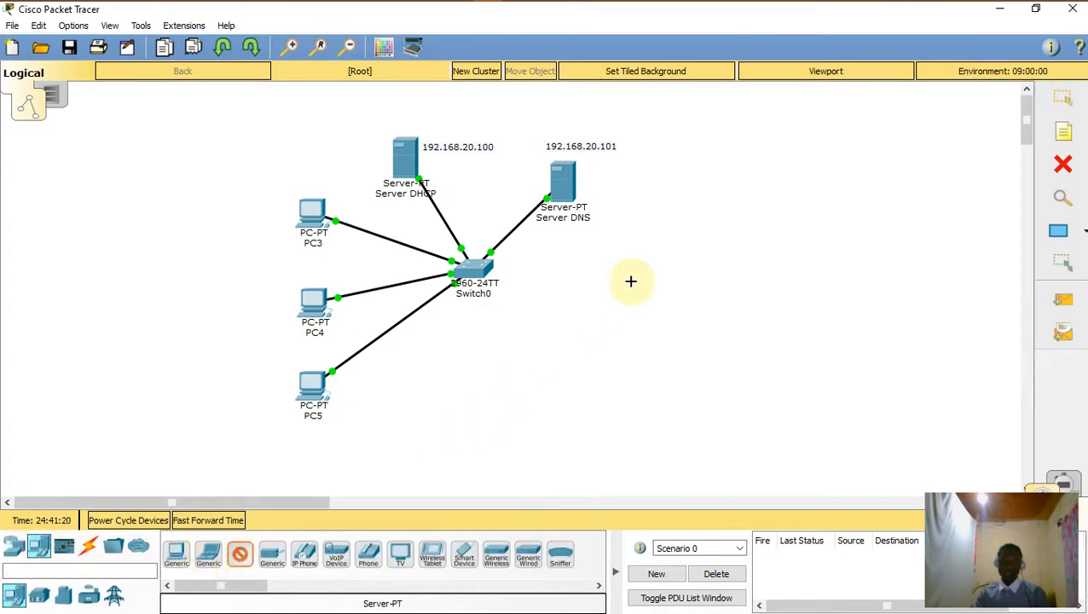
pyautogui.click(470, 369)
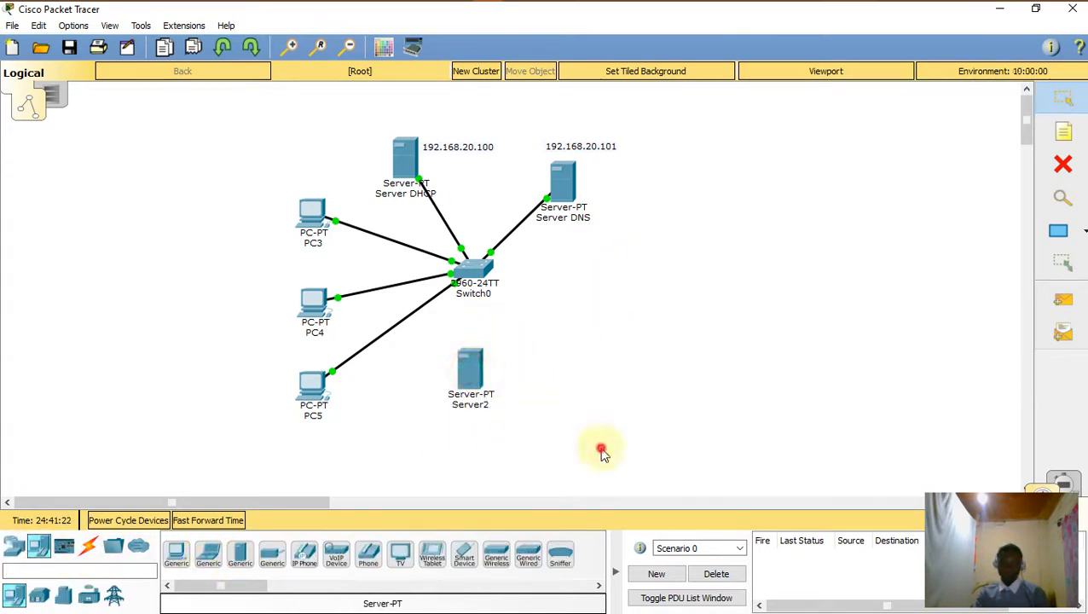
pyautogui.click(488, 413)
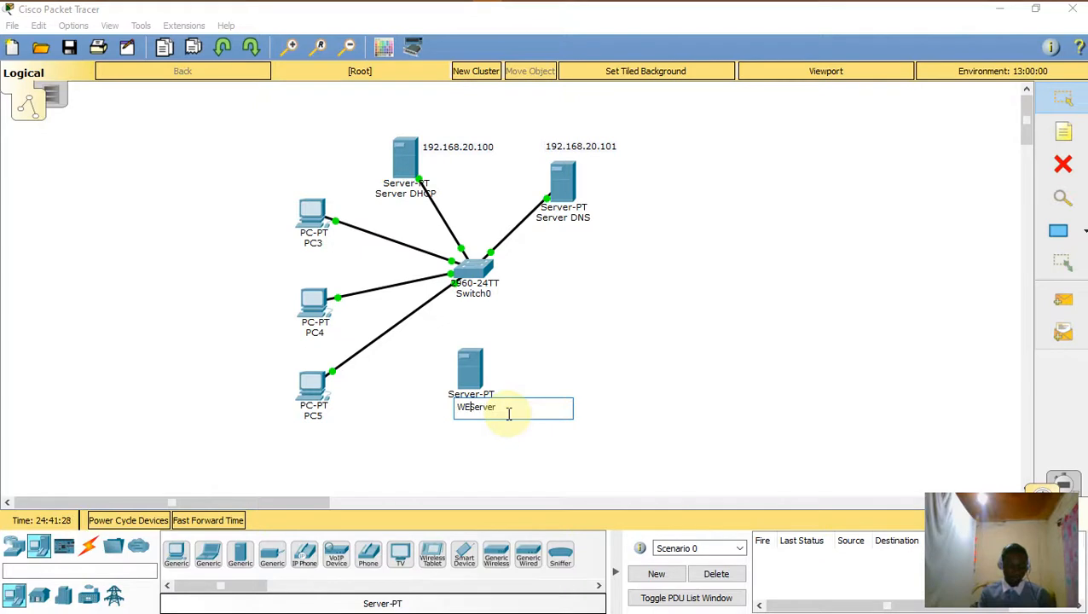
pyautogui.write('WEB Server')
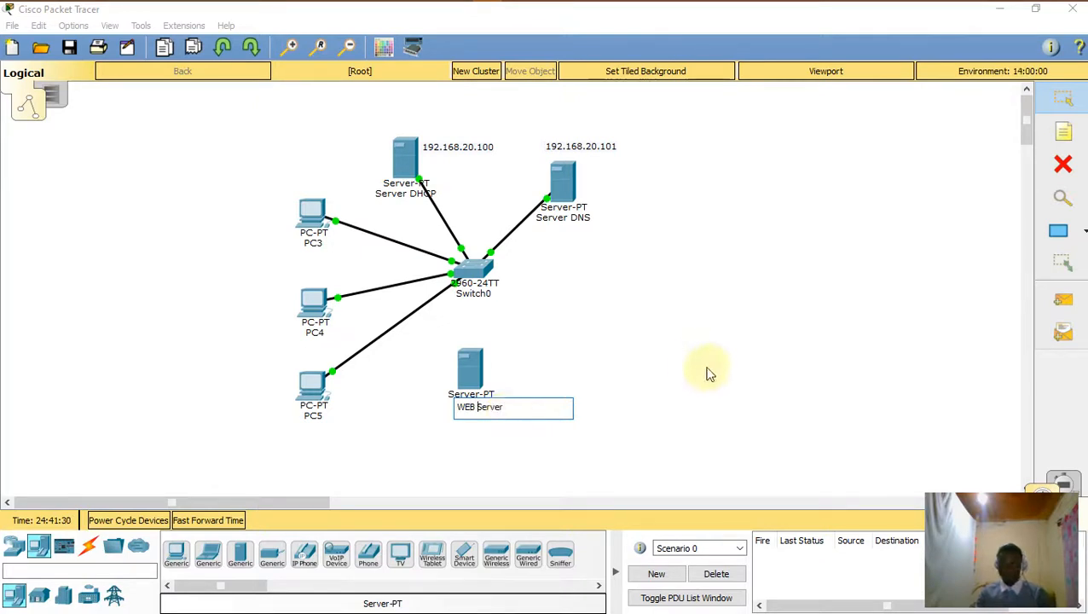
pyautogui.click(712, 369)
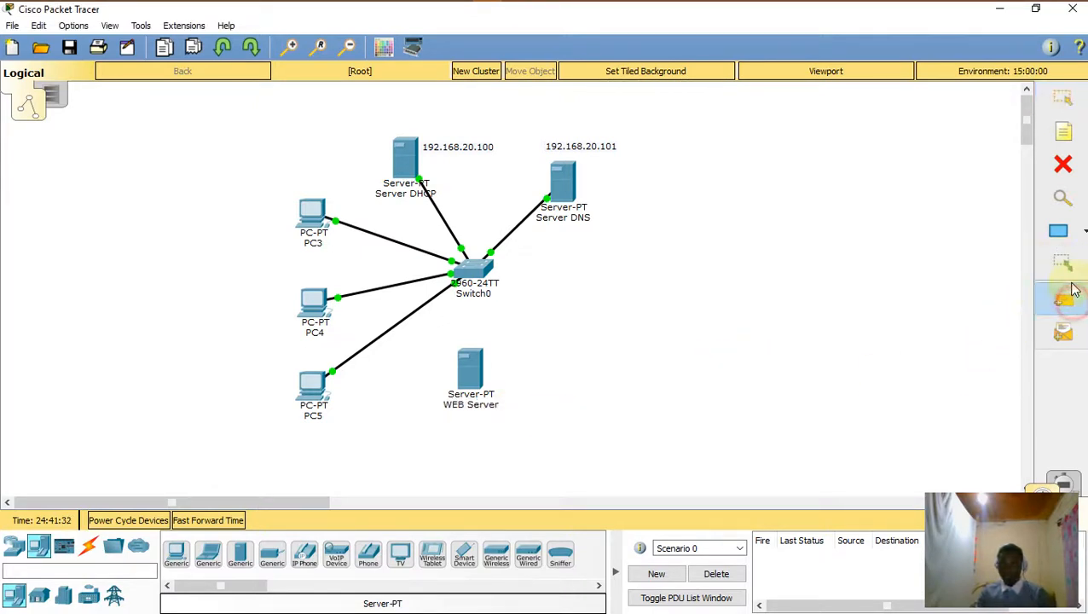
# - Place a note reading 192.168.20.102 beside the WEB Server
pyautogui.click(1064, 134)
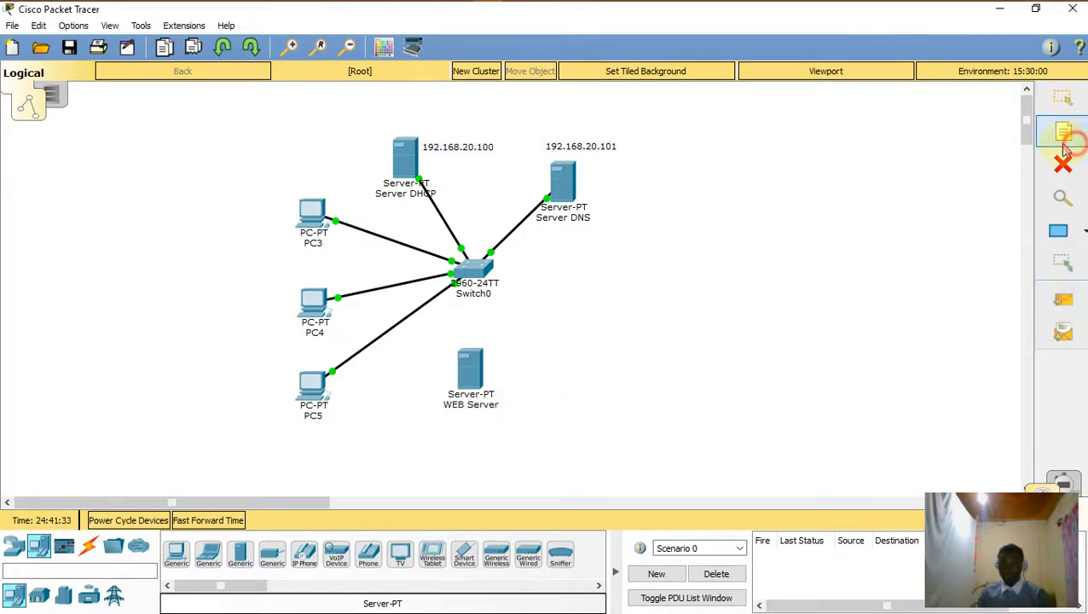
pyautogui.click(496, 372)
pyautogui.write('192.168.2')
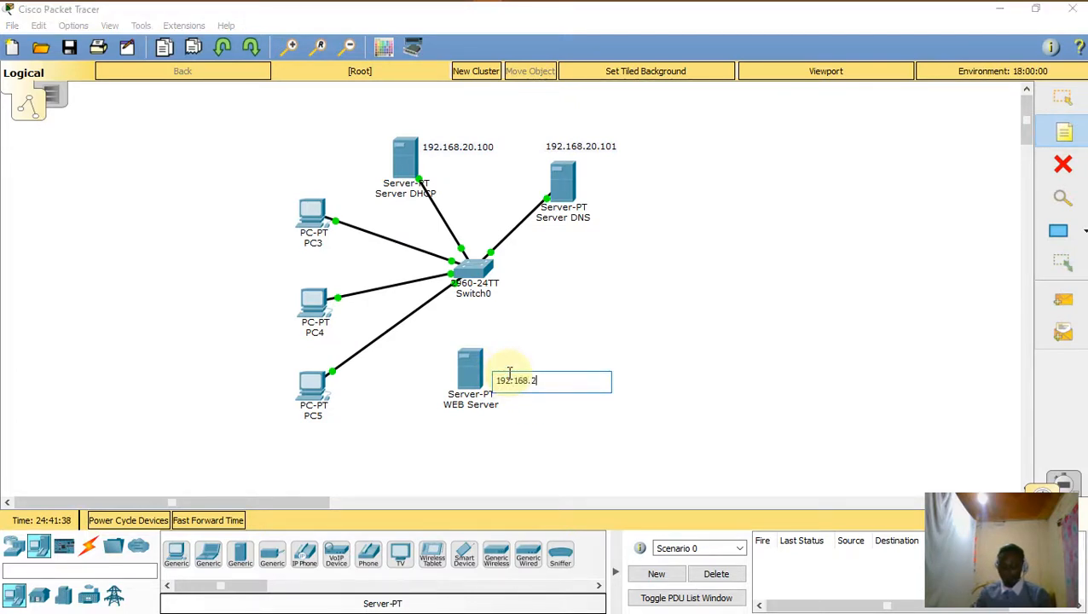
pyautogui.write('0.')
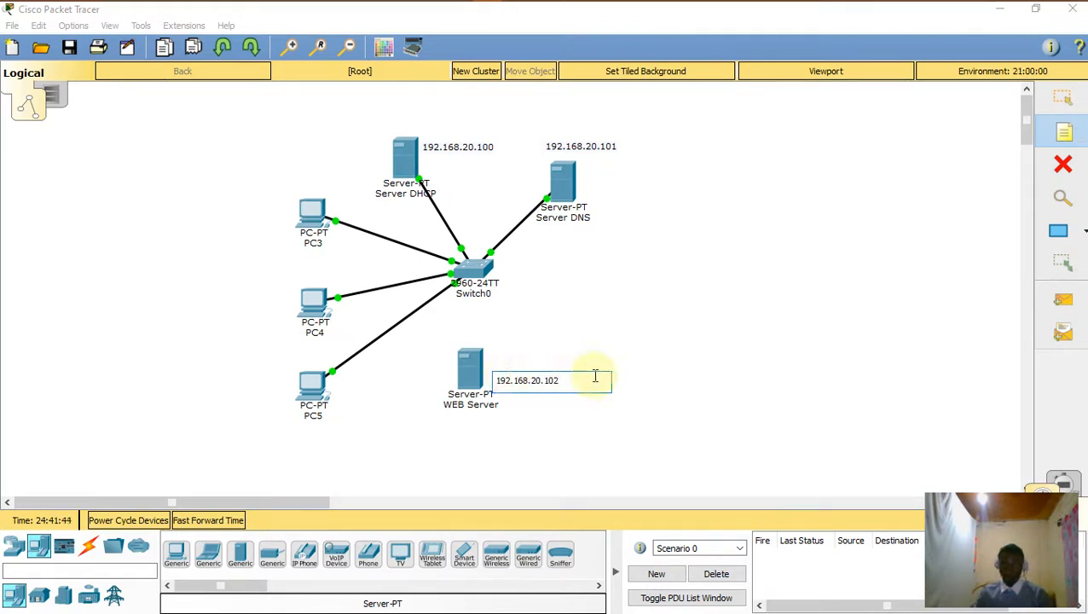
pyautogui.write('102')
pyautogui.click(582, 349)
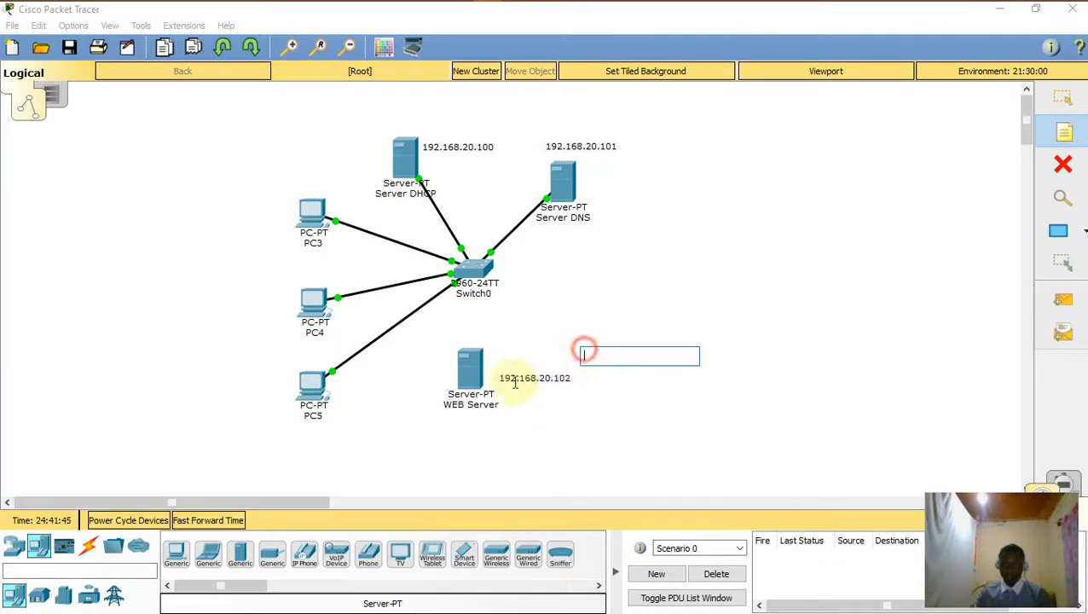
pyautogui.click(1063, 98)
# - Connect the WEB Server to Switch0 with an automatically chosen connection type
pyautogui.click(88, 545)
pyautogui.click(176, 554)
pyautogui.click(467, 371)
pyautogui.click(474, 271)
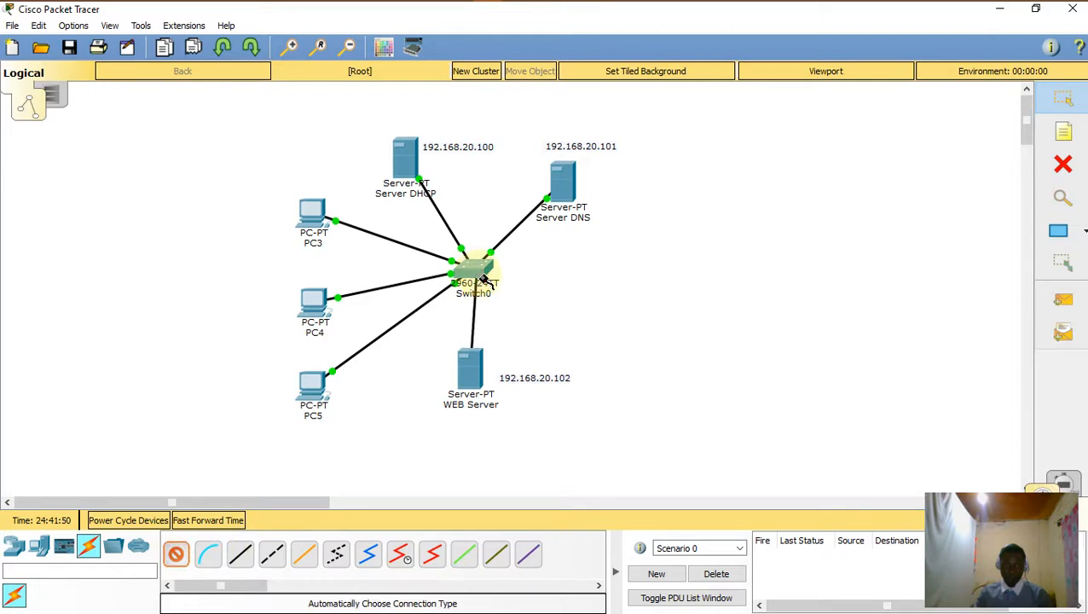
# - Give the WEB Server the static IP address 192.168.20.102, subnet mask 255.255.255.0 and DNS server 192.168.20.101
pyautogui.click(467, 368)
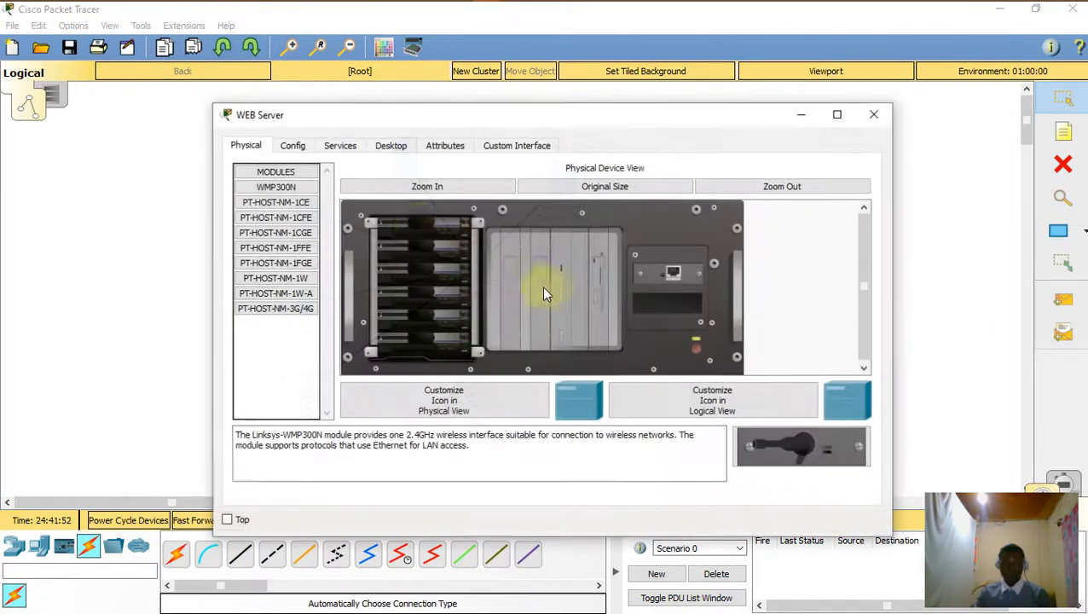
pyautogui.click(380, 149)
pyautogui.click(288, 231)
pyautogui.click(500, 252)
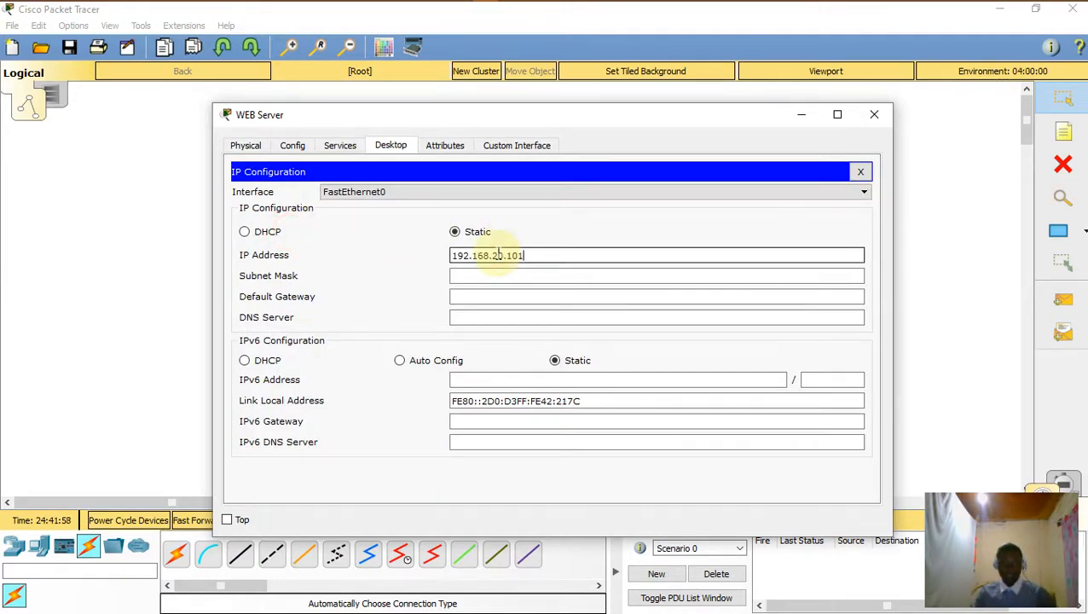
pyautogui.write('192.168.20.102')
pyautogui.click(520, 277)
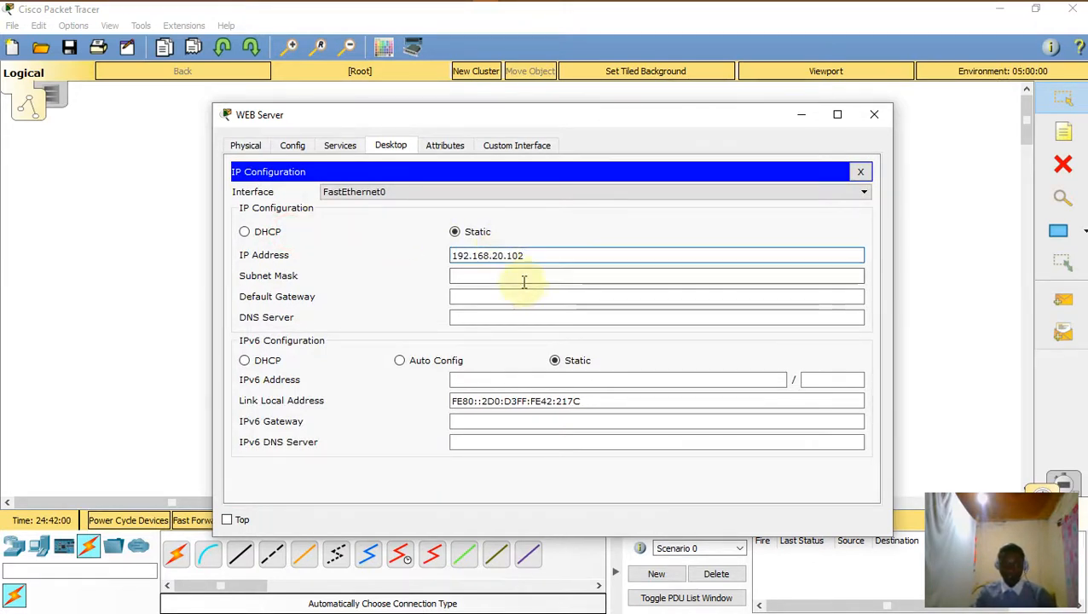
pyautogui.click(516, 316)
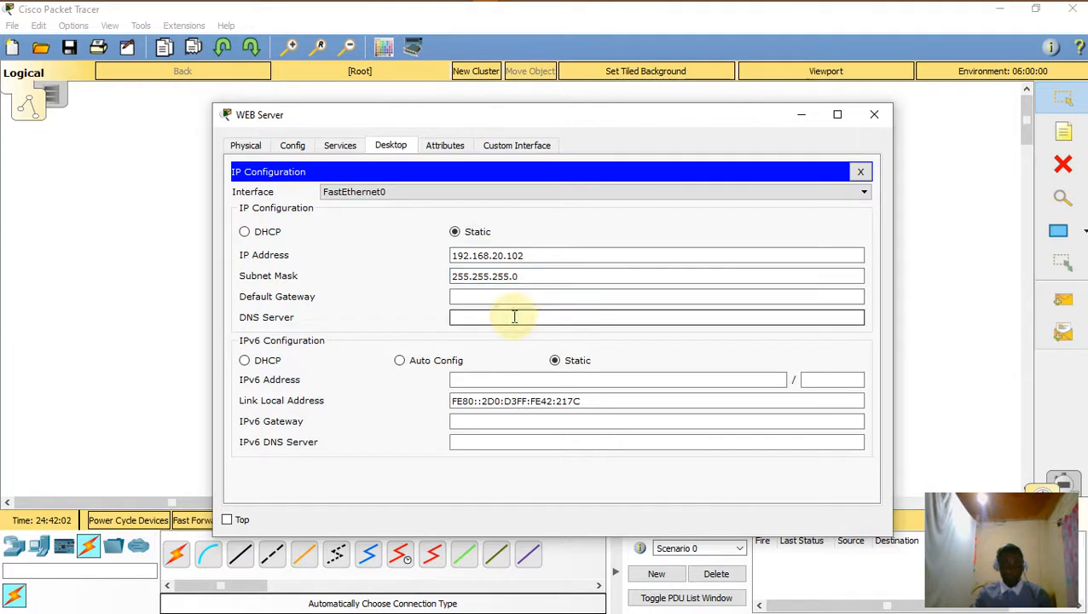
pyautogui.write('192.168.20.101')
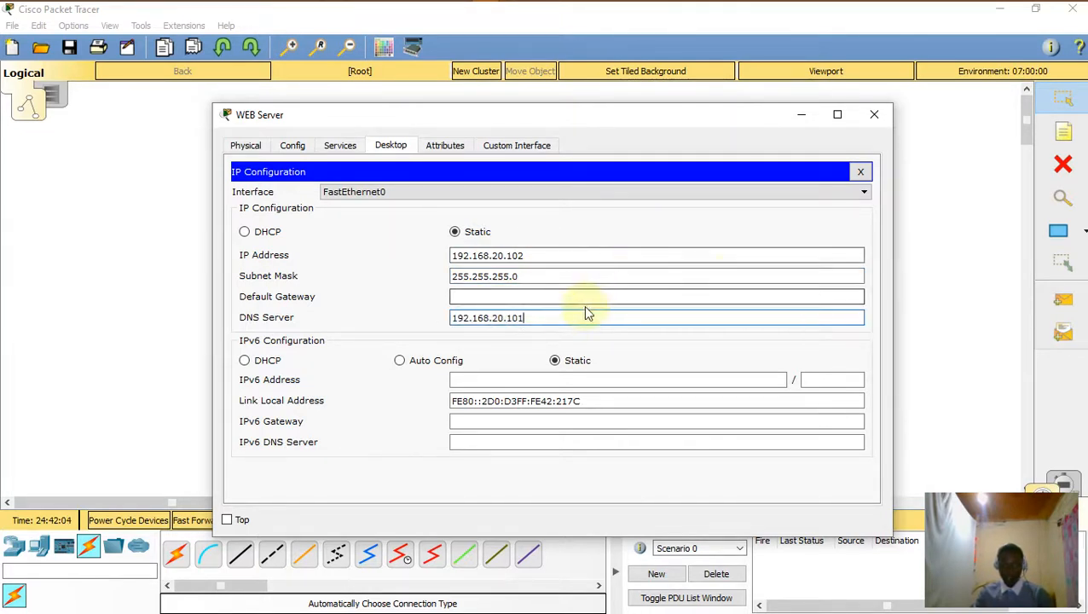
# - Open index.html for editing from the WEB Server's HTTP service files
pyautogui.click(343, 147)
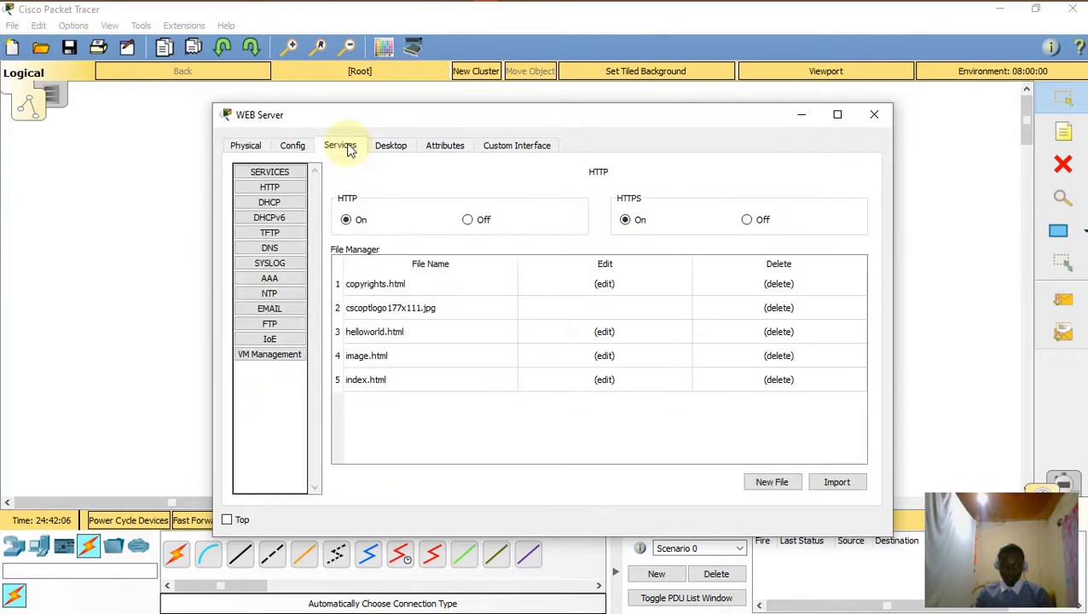
pyautogui.click(270, 173)
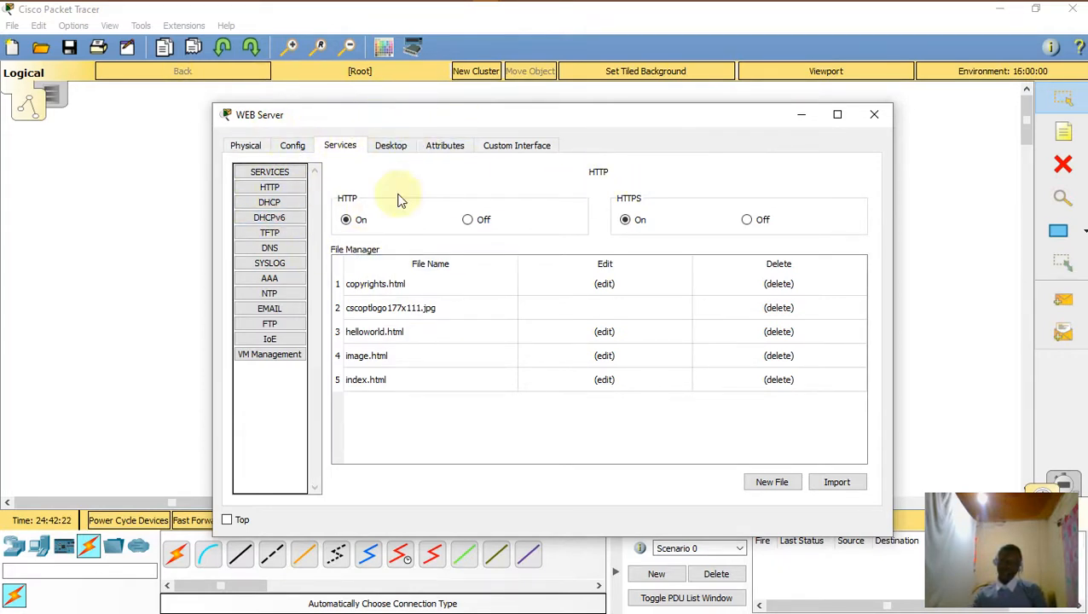
pyautogui.click(589, 113)
pyautogui.moveTo(589, 112); pyautogui.dragTo(635, 73)
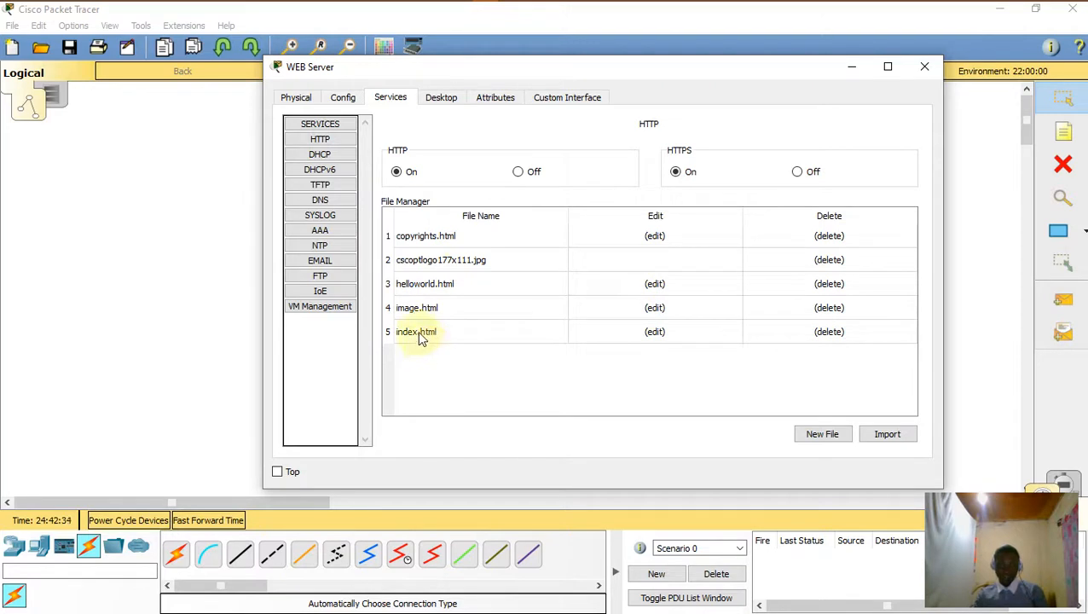
pyautogui.press('ctrl')
pyautogui.press('ctrl')
pyautogui.press('ctrl')
pyautogui.press('ctrl')
pyautogui.press('ctrl')
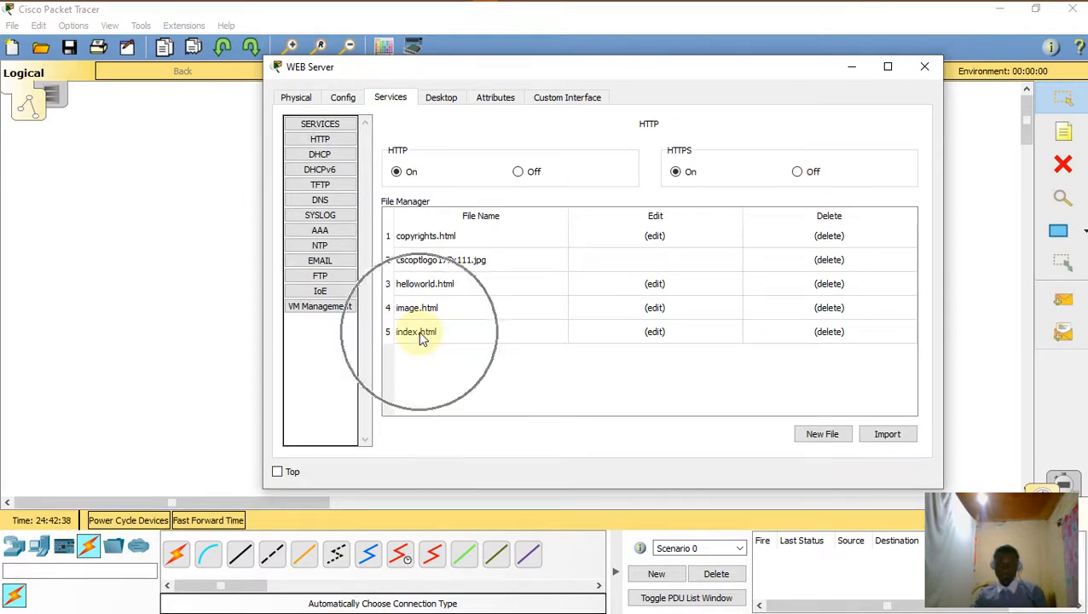
pyautogui.click(651, 333)
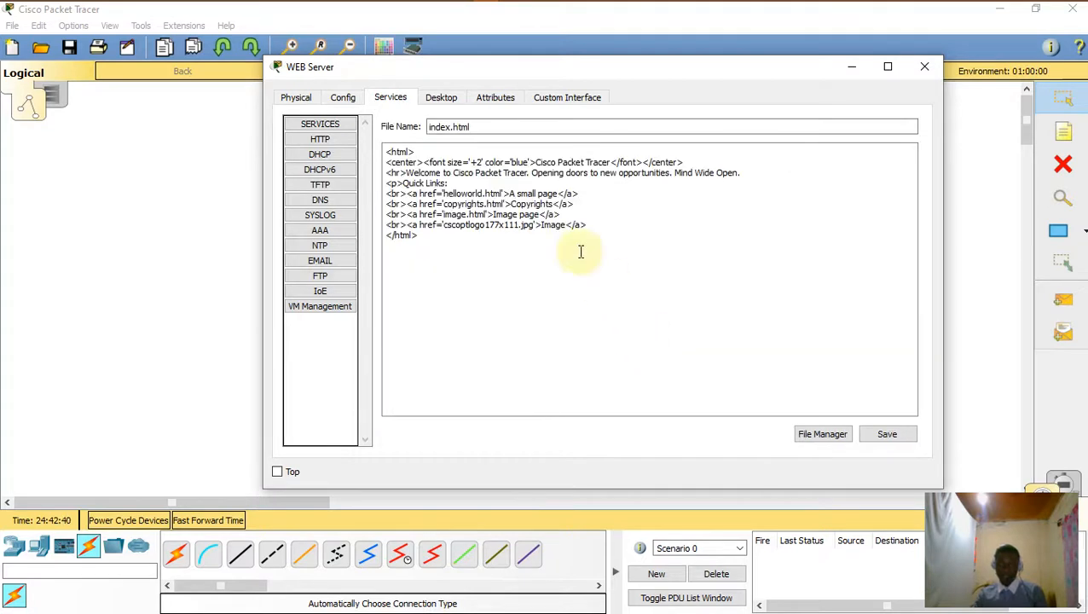
pyautogui.click(477, 266)
pyautogui.moveTo(405, 246); pyautogui.dragTo(396, 118)
pyautogui.click(450, 275)
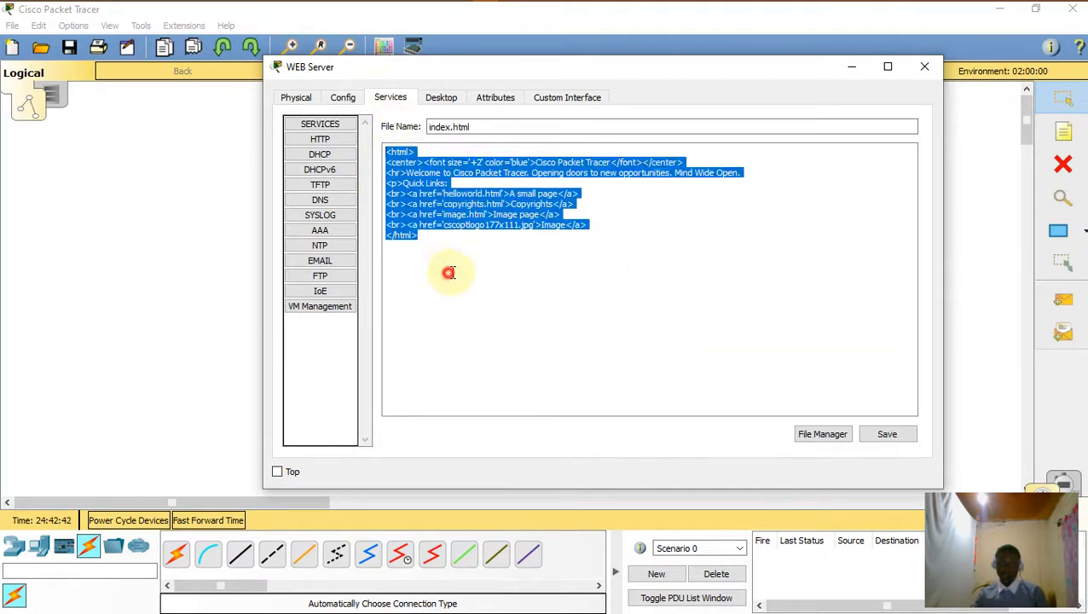
pyautogui.moveTo(467, 264); pyautogui.dragTo(388, 131)
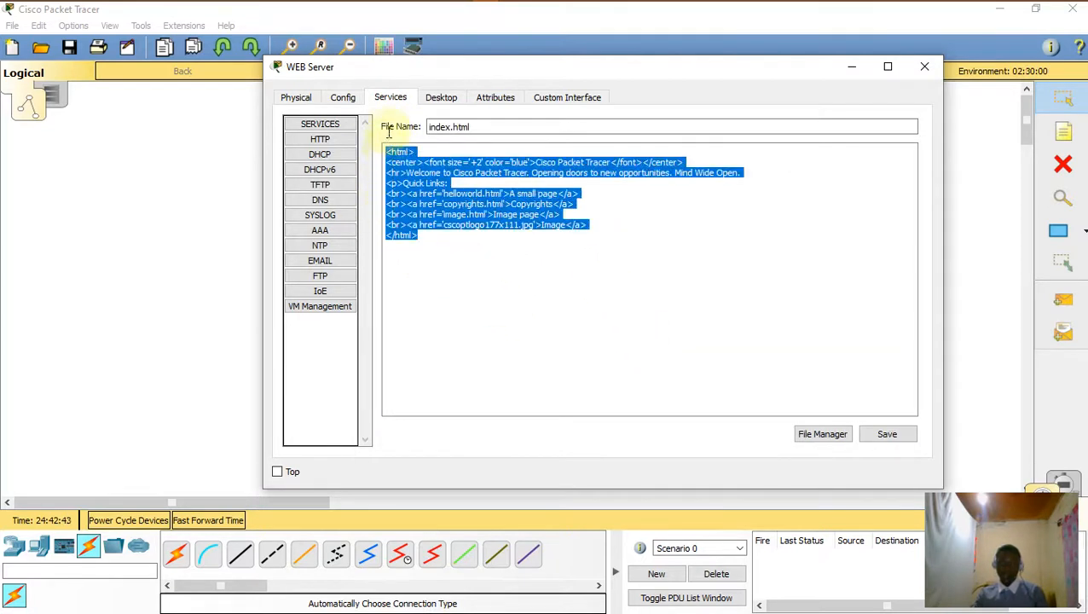
pyautogui.click(482, 288)
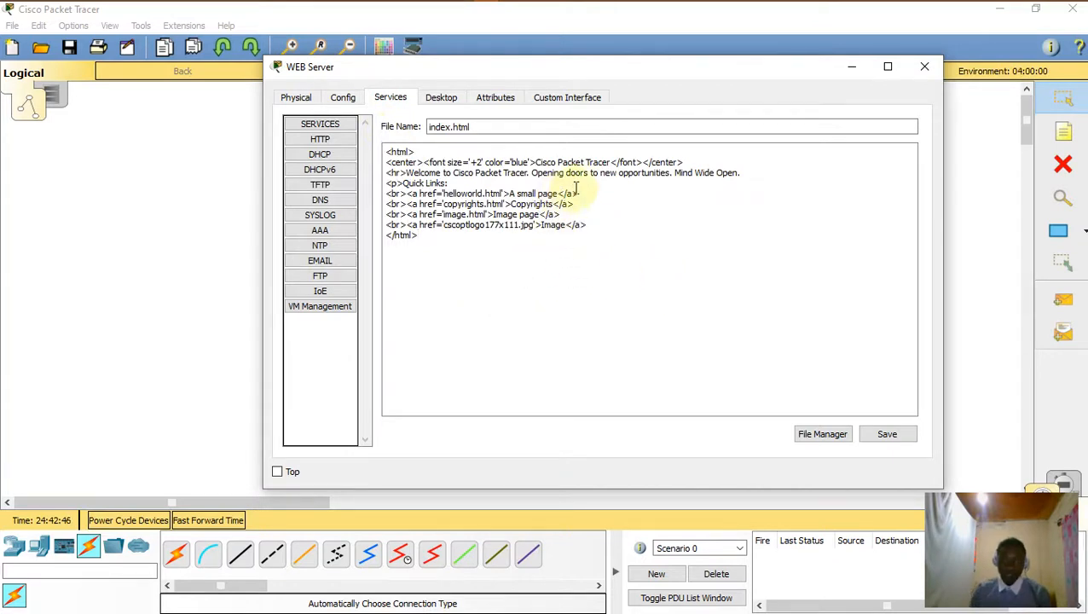
# - Replace the page heading in index.html with WELCOME and the welcome sentence below it with GJHREGHREHGREHGLKHRGKLHREGLHBREG
pyautogui.moveTo(536, 162); pyautogui.dragTo(607, 160)
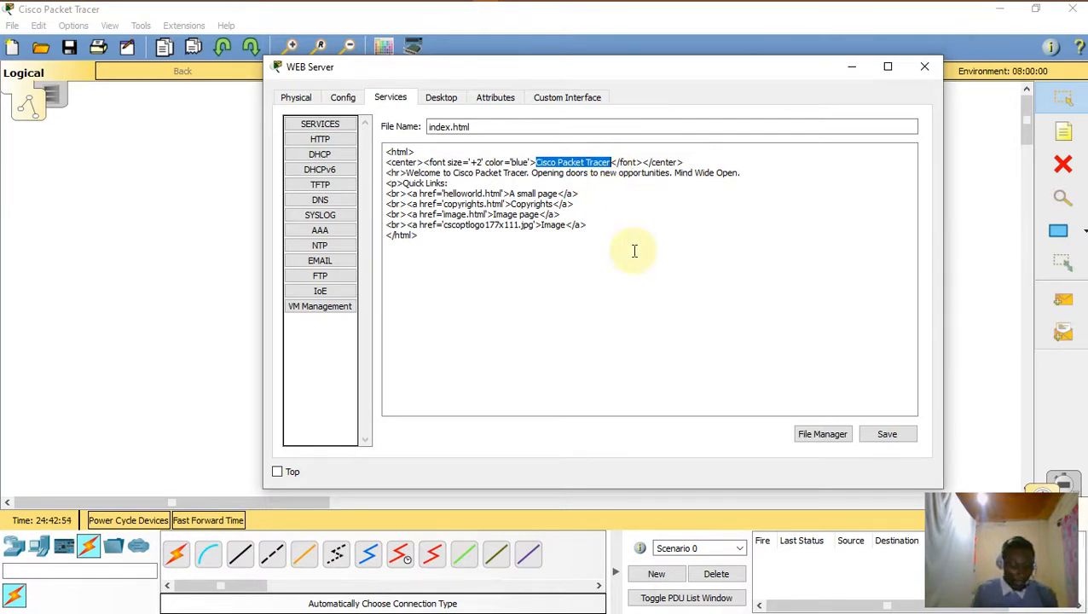
pyautogui.write('WELCOME')
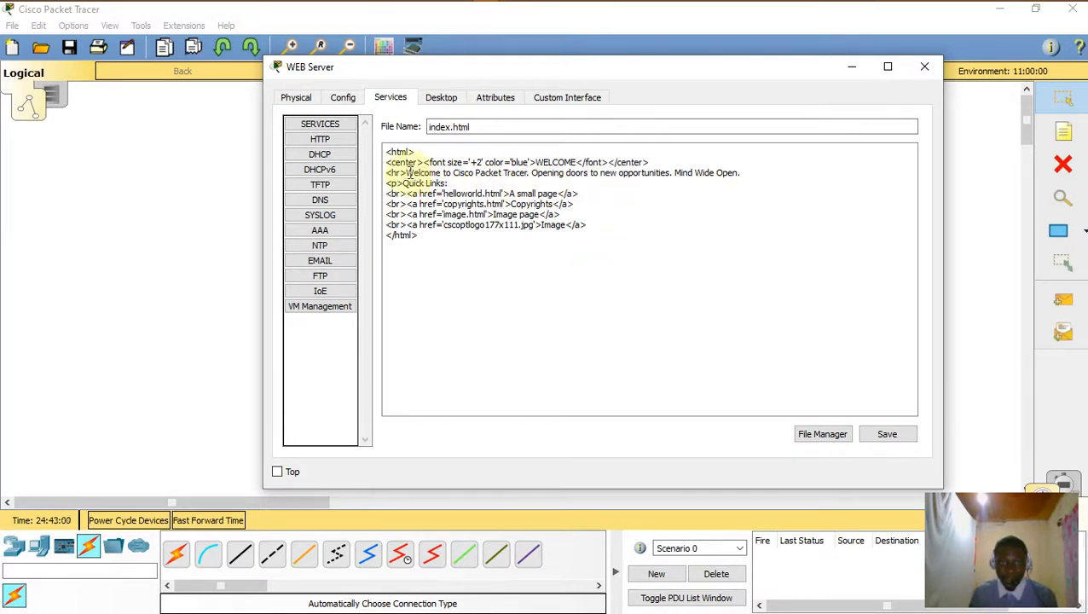
pyautogui.moveTo(407, 173); pyautogui.dragTo(724, 172)
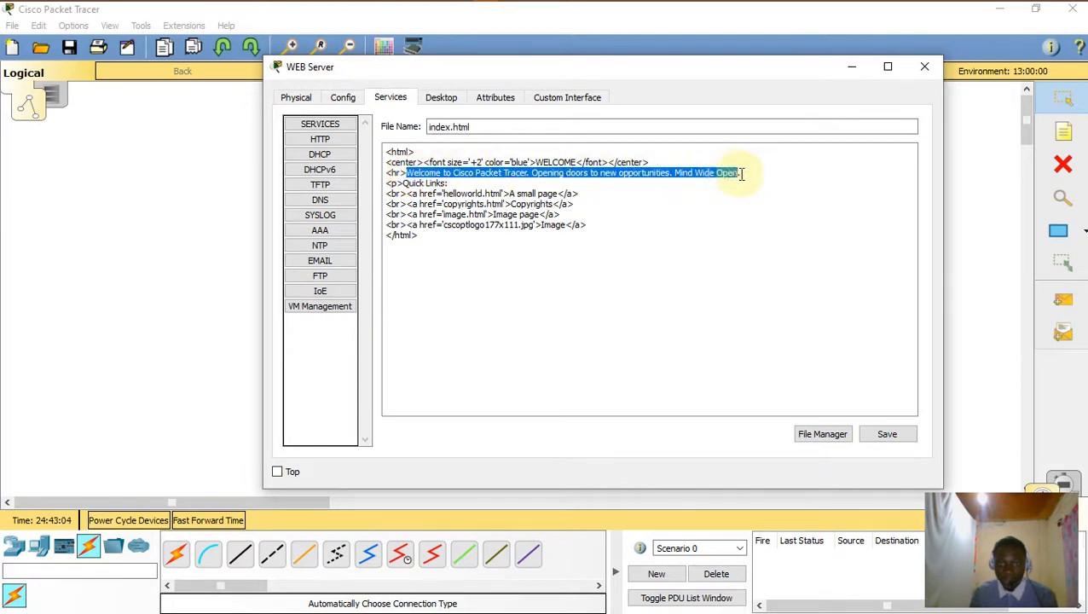
pyautogui.write('GJHREGHREHGLKHRGKLHREGLHBREG')
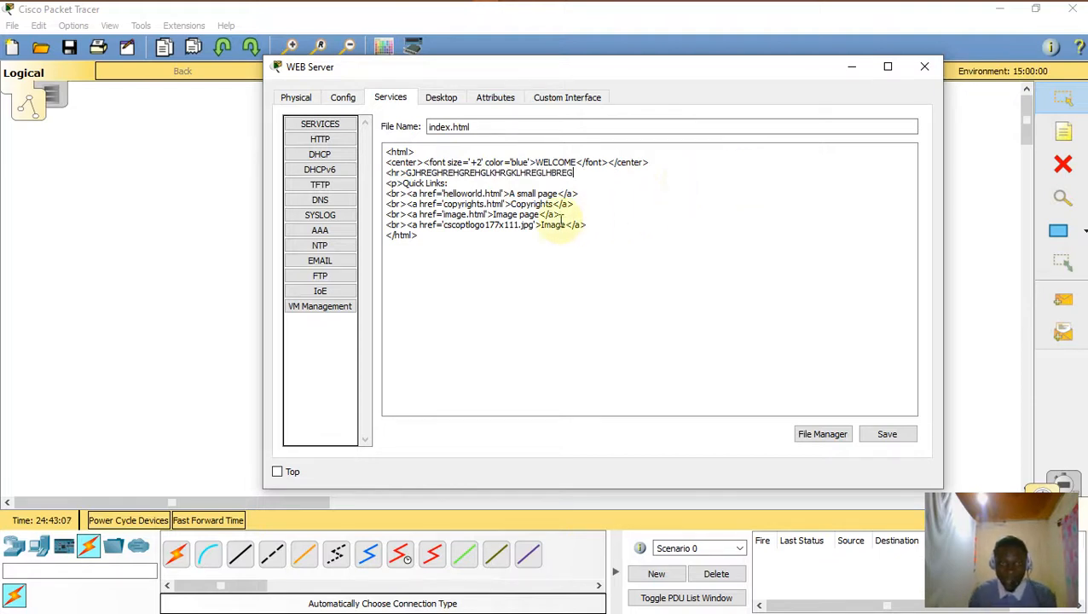
# - Change the helloworld.html link text to JGNFDJNFHJ and the copyrights.html link text to MEDIATECH
pyautogui.moveTo(510, 193); pyautogui.dragTo(558, 195)
pyautogui.write('JGNFDJNFHJ')
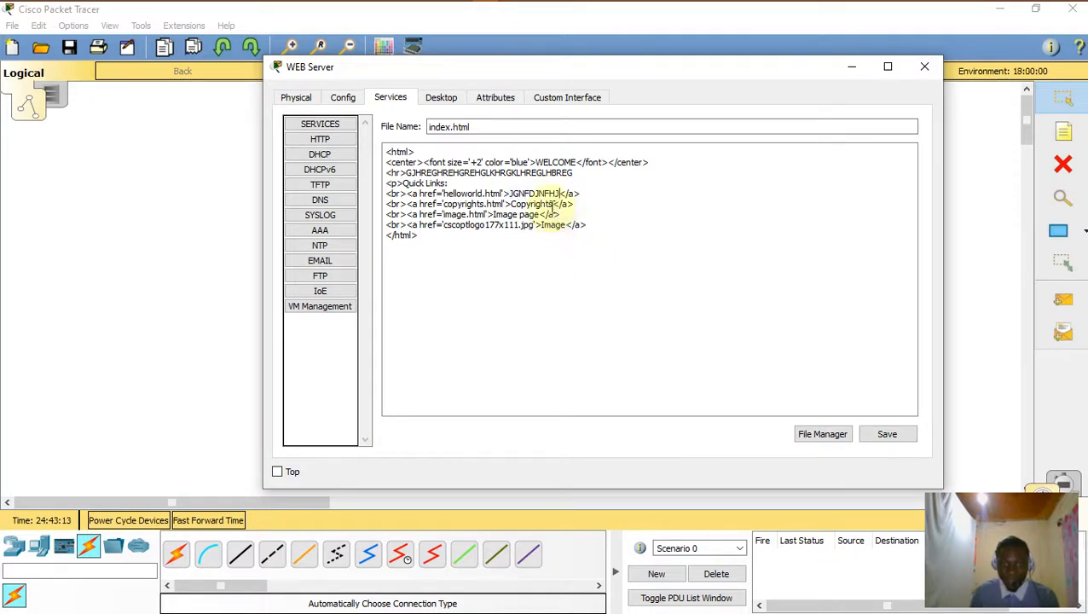
pyautogui.moveTo(555, 204); pyautogui.dragTo(511, 205)
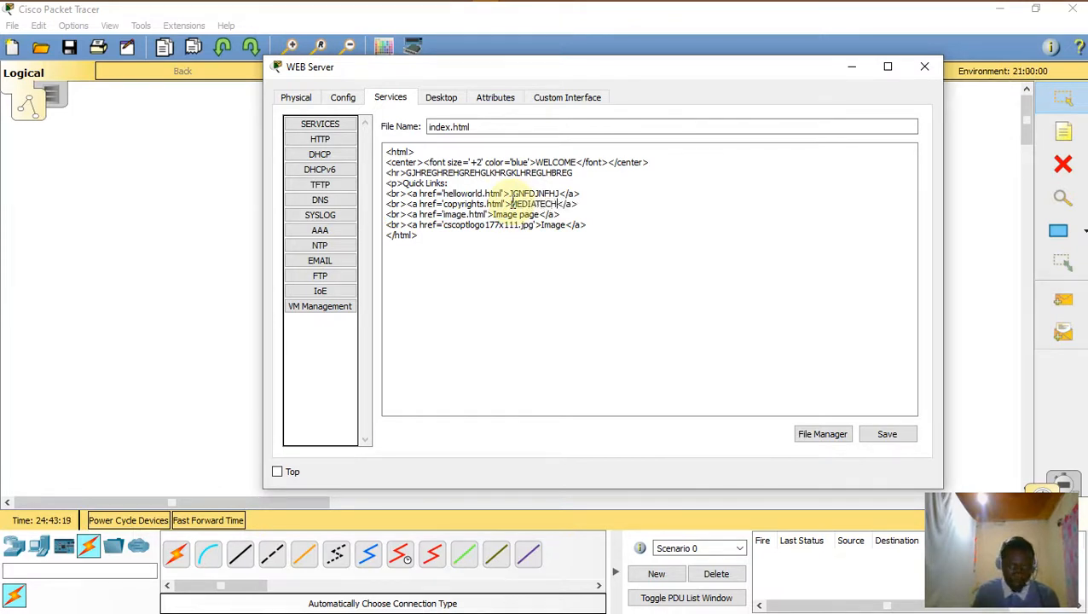
# - Save index.html over the existing file and close the WEB Server's configuration window
pyautogui.click(883, 432)
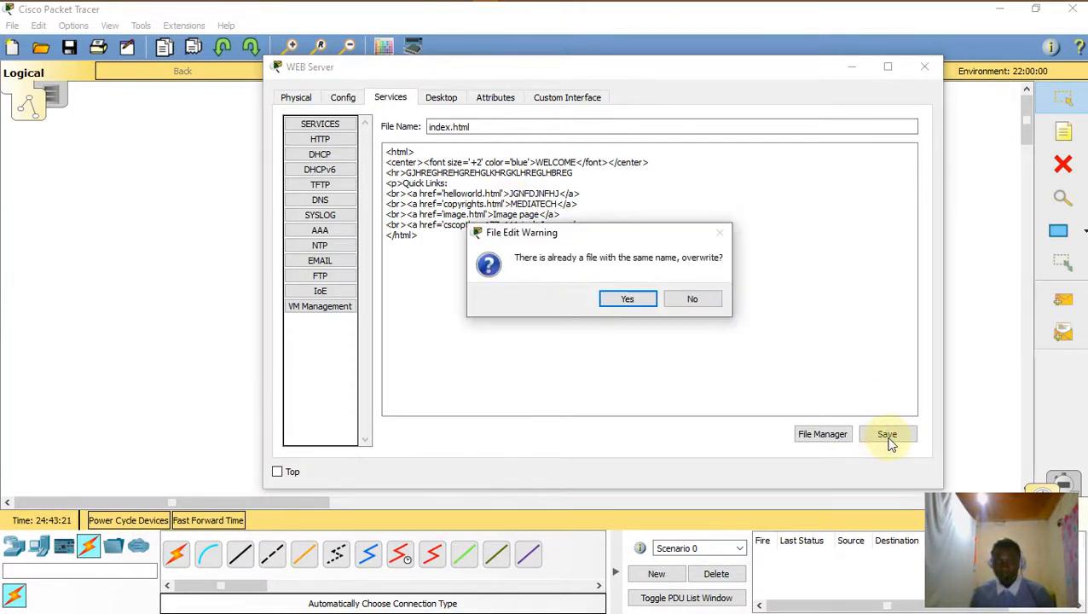
pyautogui.click(628, 304)
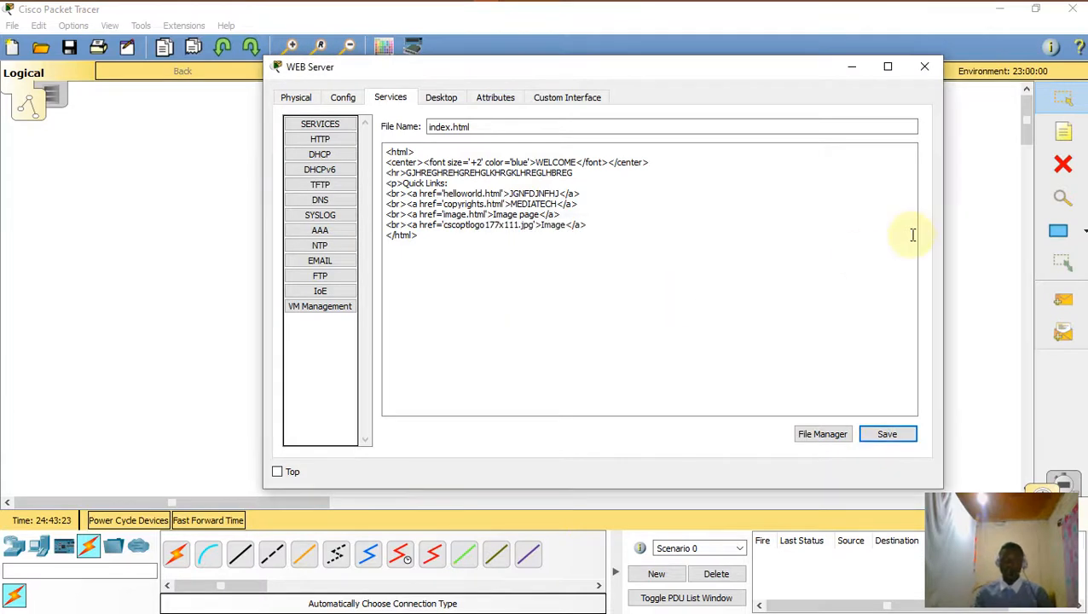
pyautogui.click(929, 73)
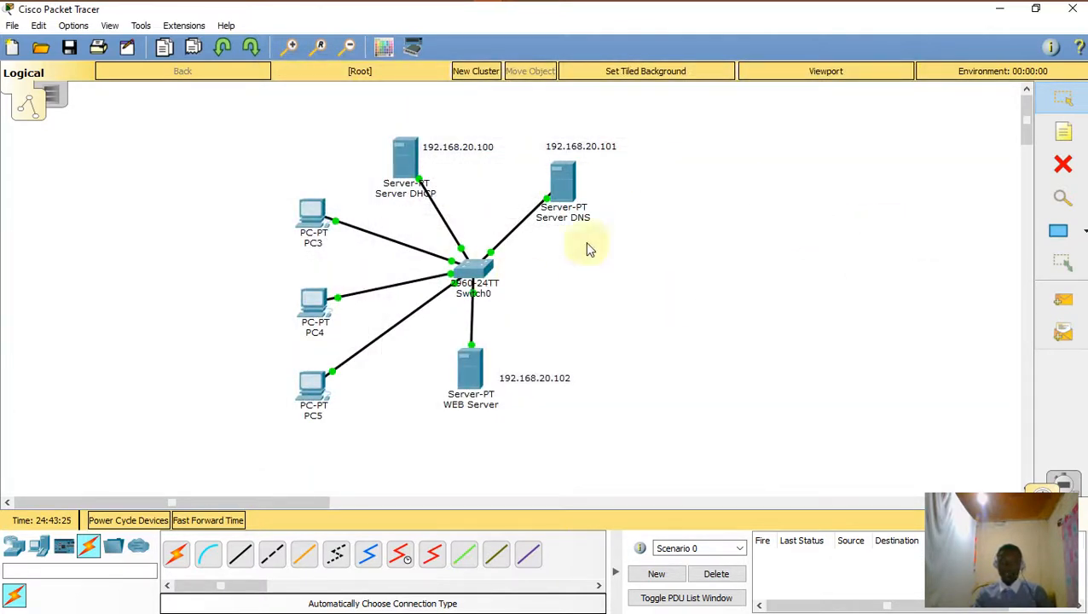
# - Load 192.168.20.102 in PC5's web browser to check the edited index page, and close PC5's window
pyautogui.click(312, 388)
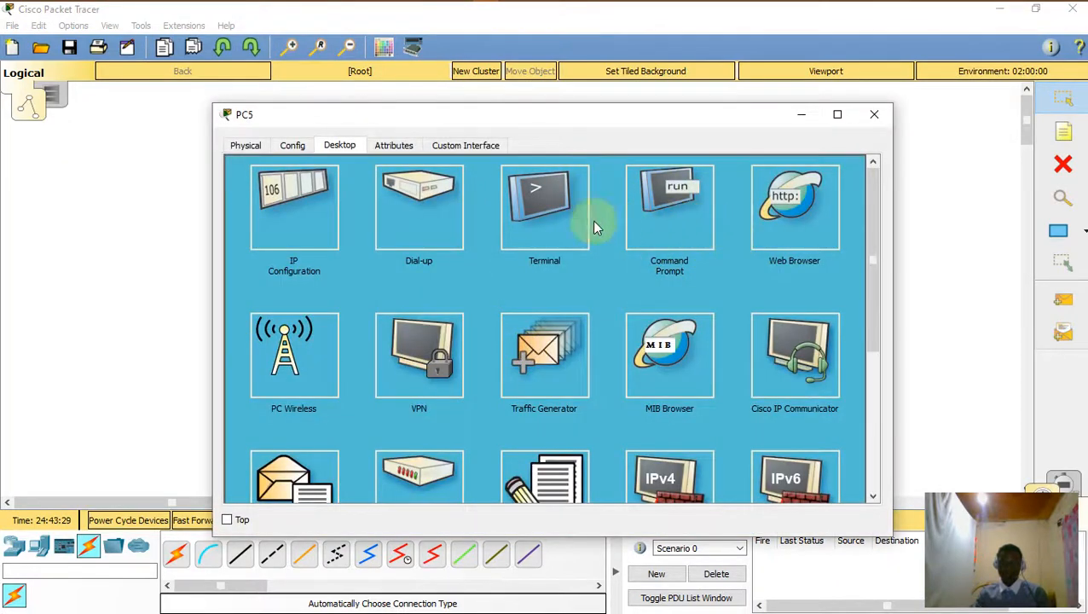
pyautogui.click(814, 213)
pyautogui.click(394, 190)
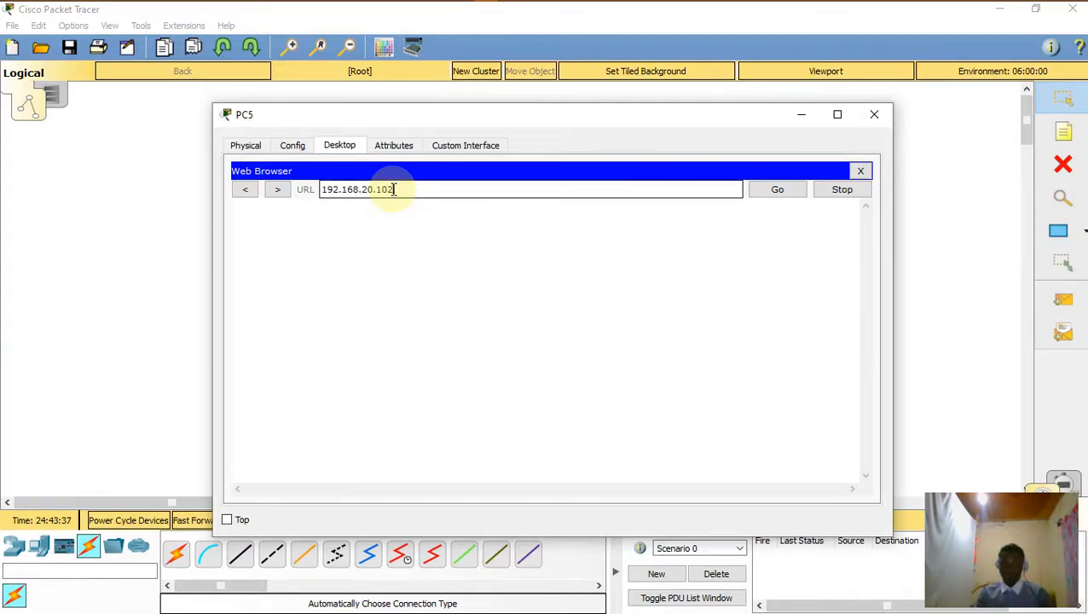
pyautogui.press('Return')
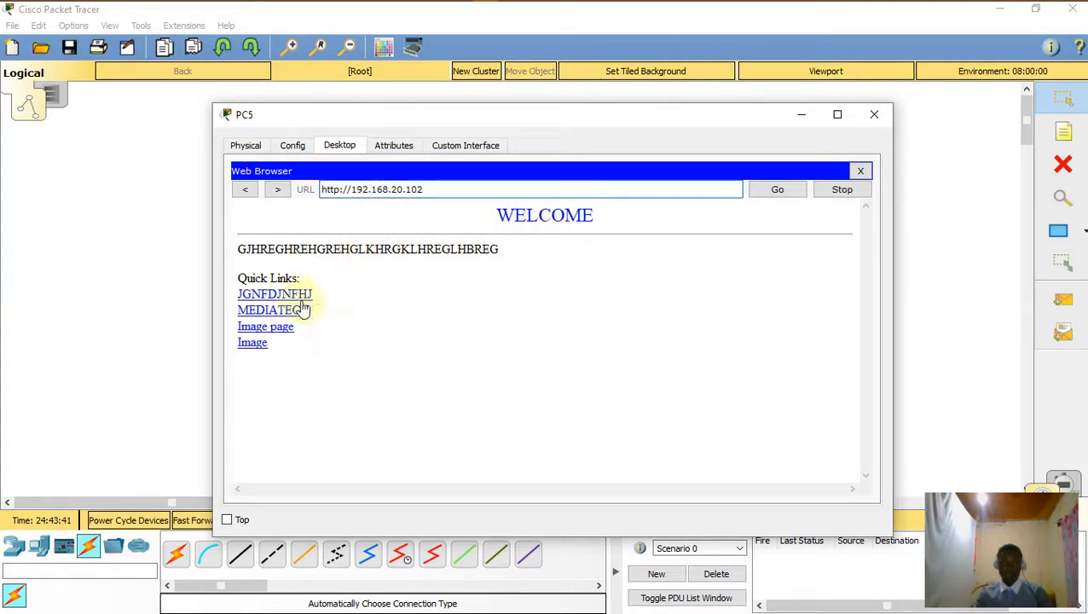
pyautogui.click(875, 115)
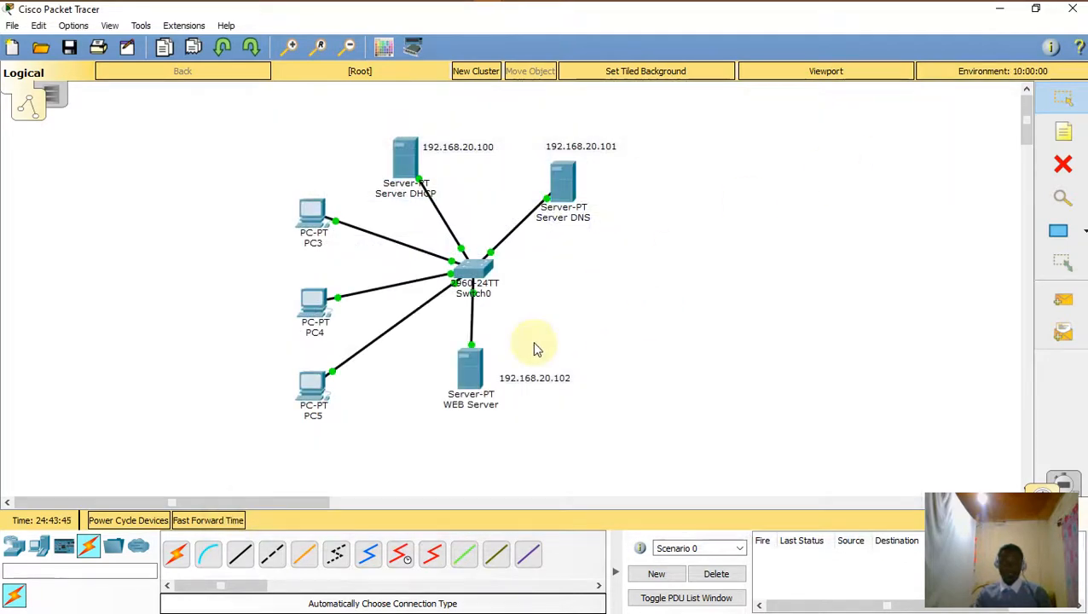
# - Reopen index.html for editing in the WEB Server's HTTP service files
pyautogui.click(472, 369)
pyautogui.click(602, 381)
pyautogui.moveTo(530, 3)
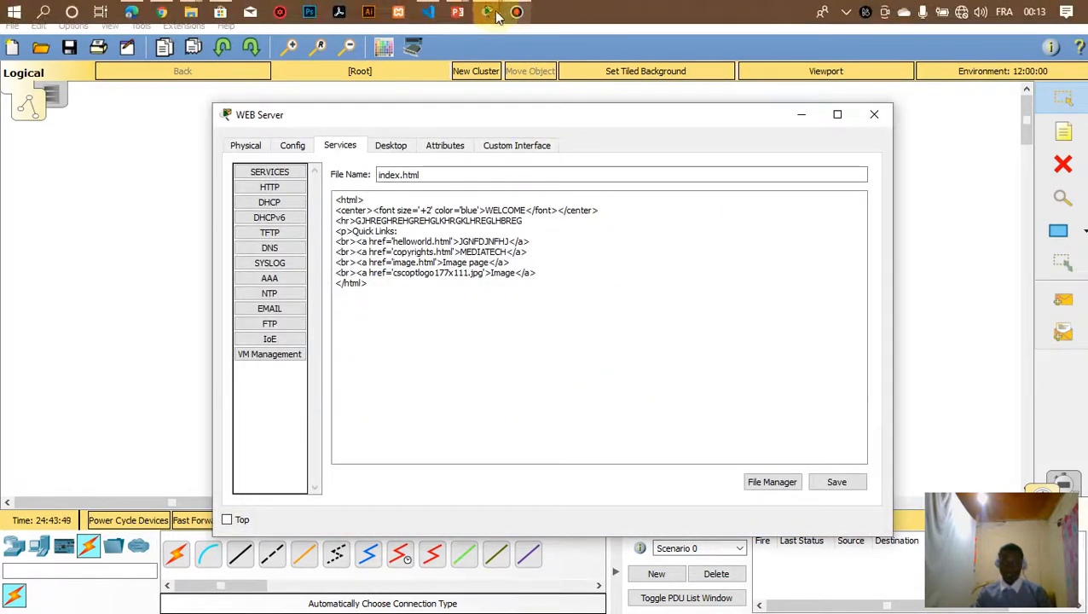
# - Switch to Visual Studio Code, copy the entire code of mediatechWebSite's index.html, and return to Cisco Packet Tracer
pyautogui.click(431, 12)
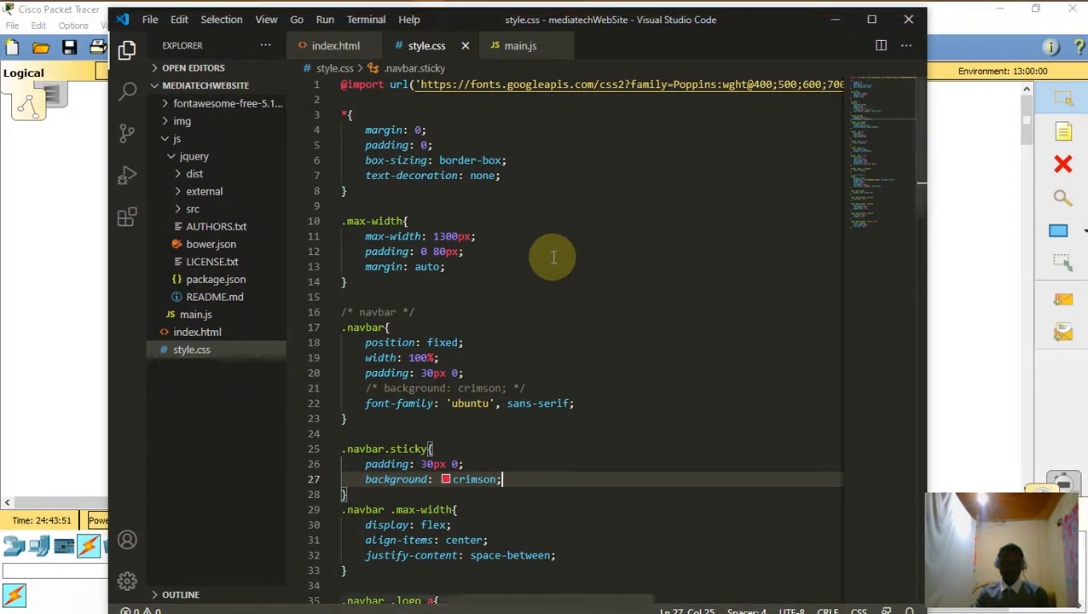
pyautogui.click(314, 45)
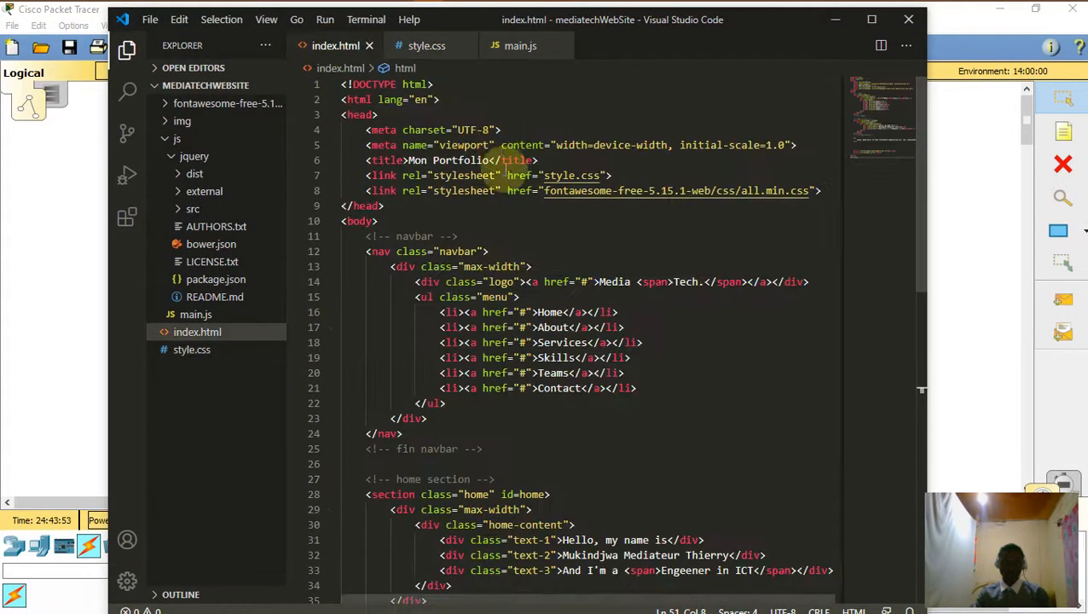
pyautogui.scroll(-7, 655, 304)
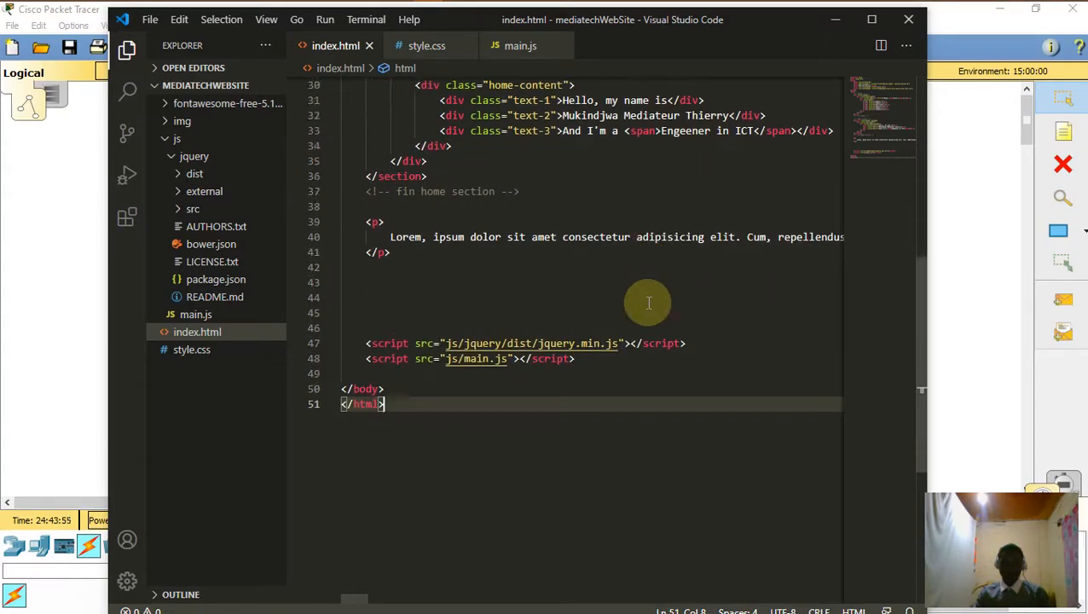
pyautogui.scroll(7, 648, 303)
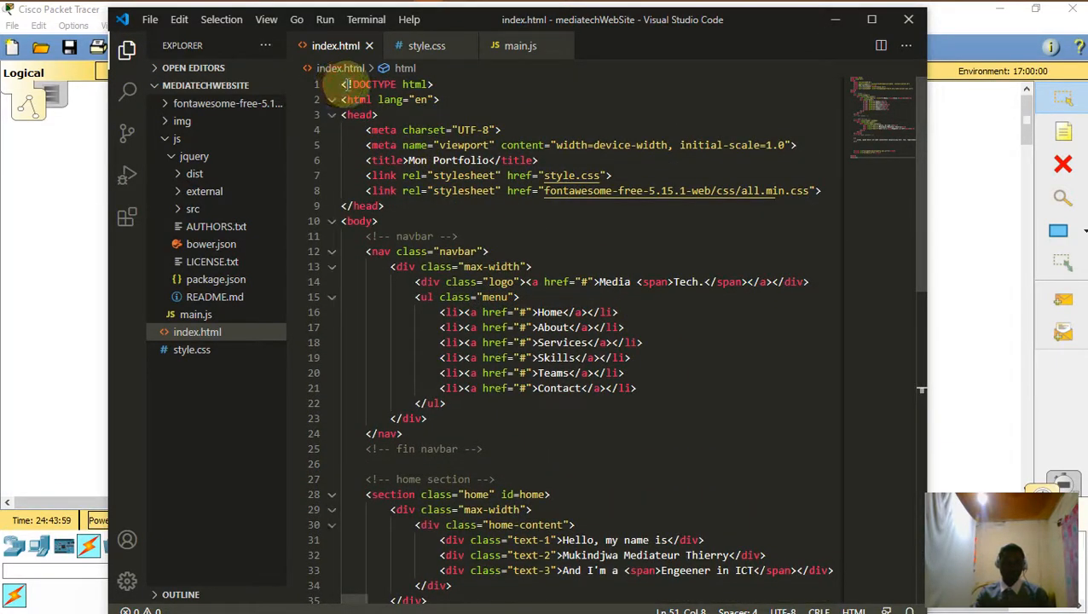
pyautogui.moveTo(342, 84); pyautogui.dragTo(515, 550)
pyautogui.scroll(-1, 508, 542)
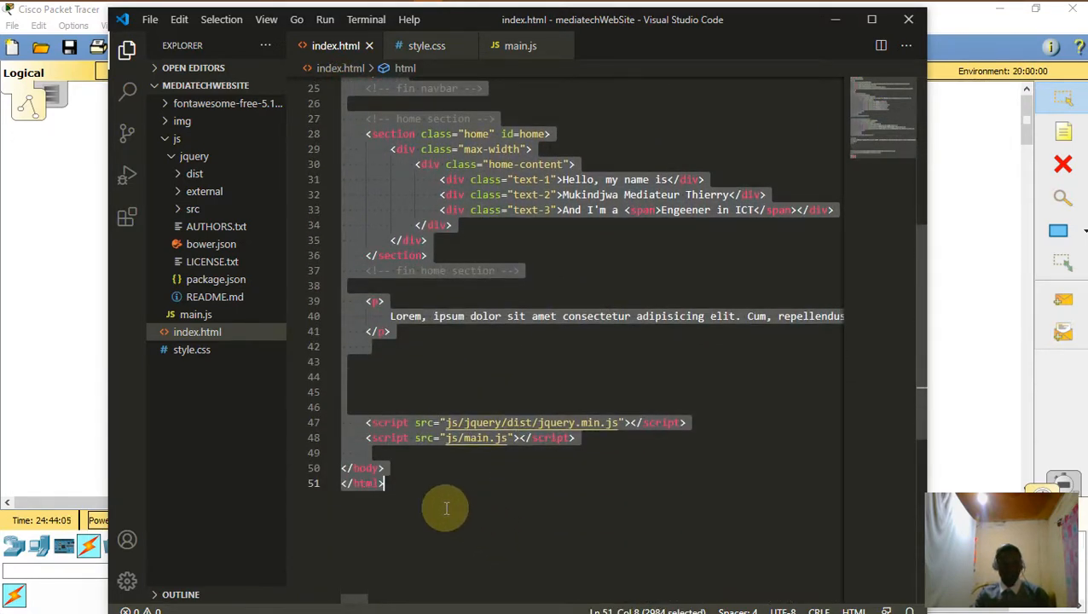
pyautogui.click(838, 23)
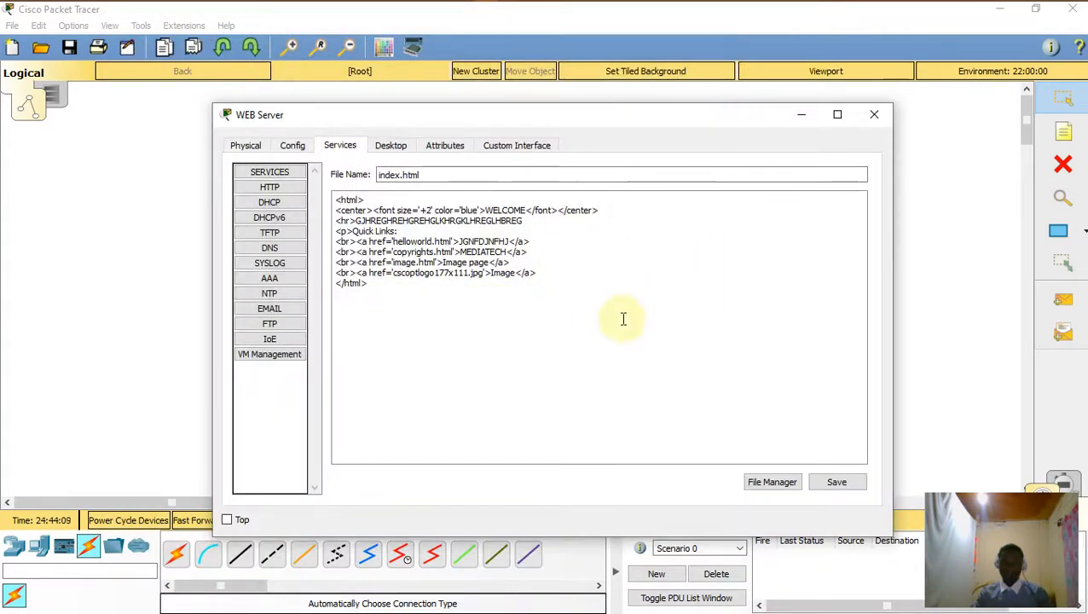
# - Replace all of the WEB Server's index.html content with the copied code, save it over the existing file, and close the window
pyautogui.moveTo(427, 300); pyautogui.dragTo(347, 186)
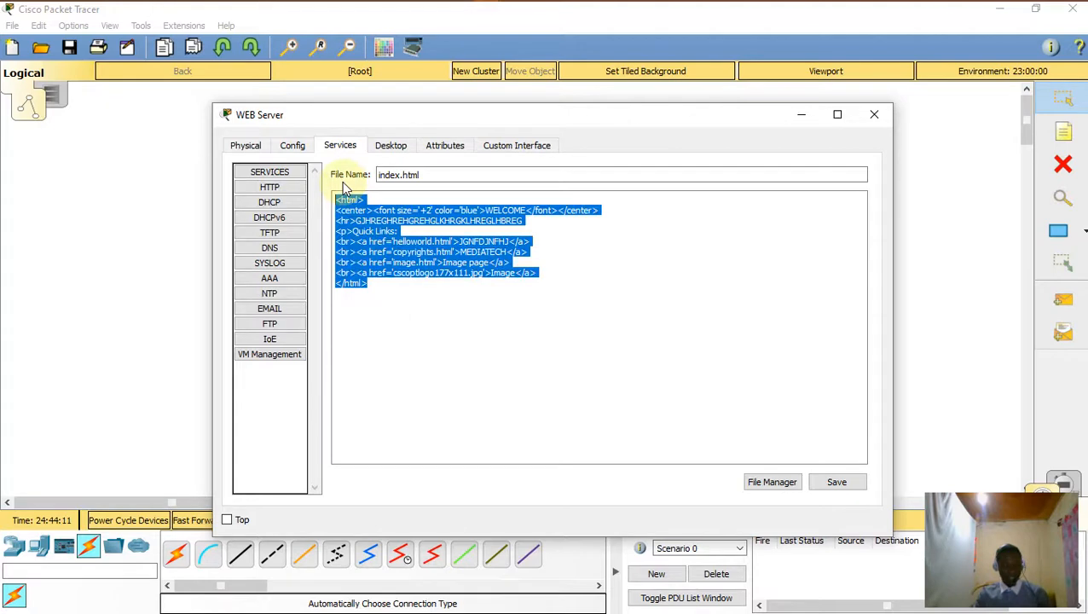
pyautogui.hotkey('ctrl', 'v')
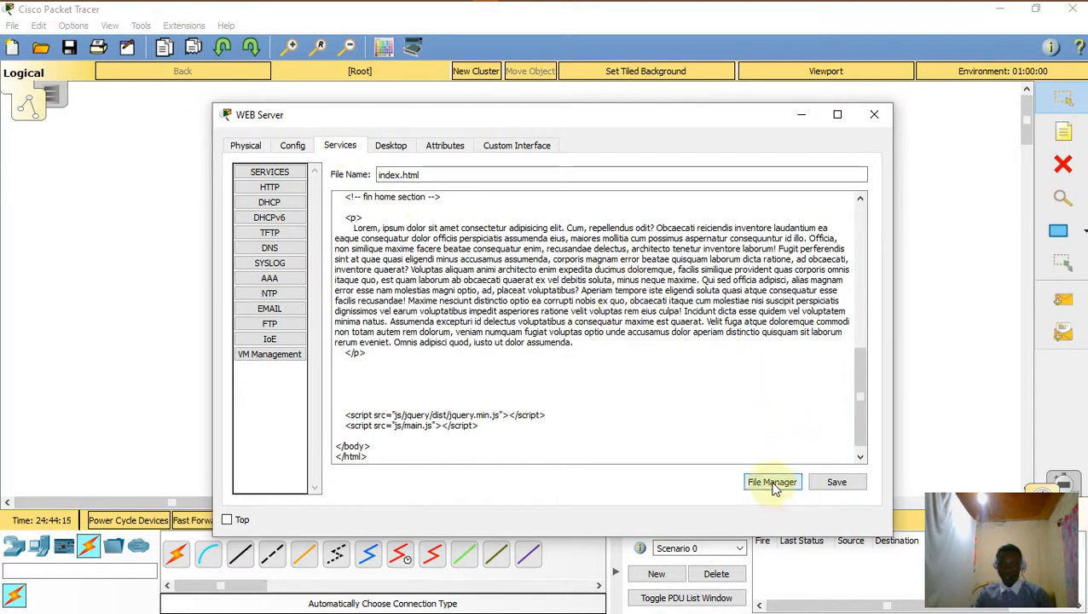
pyautogui.click(837, 483)
pyautogui.click(581, 347)
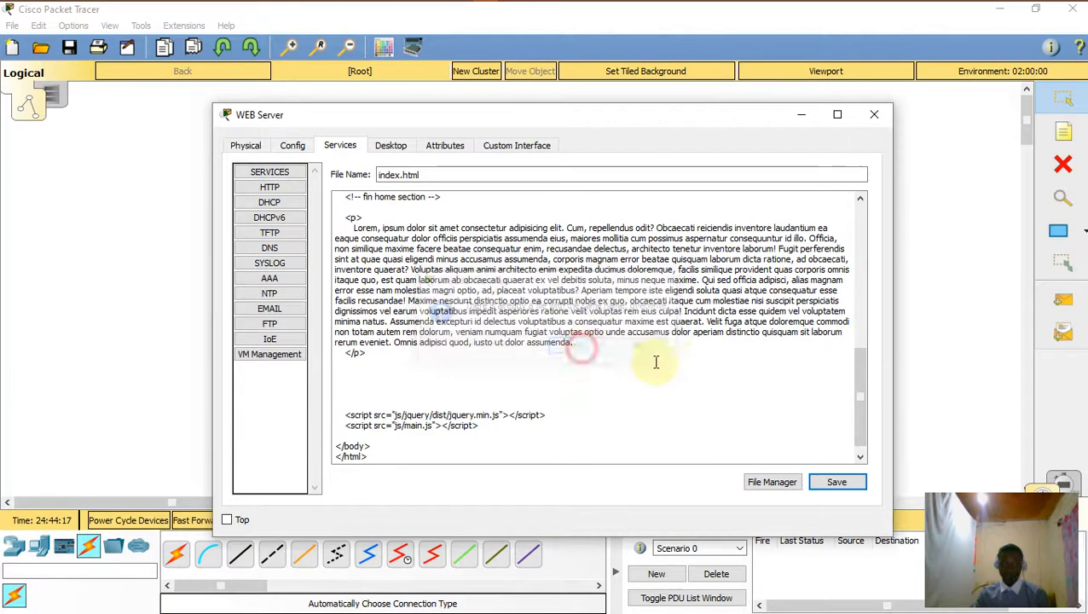
pyautogui.click(876, 115)
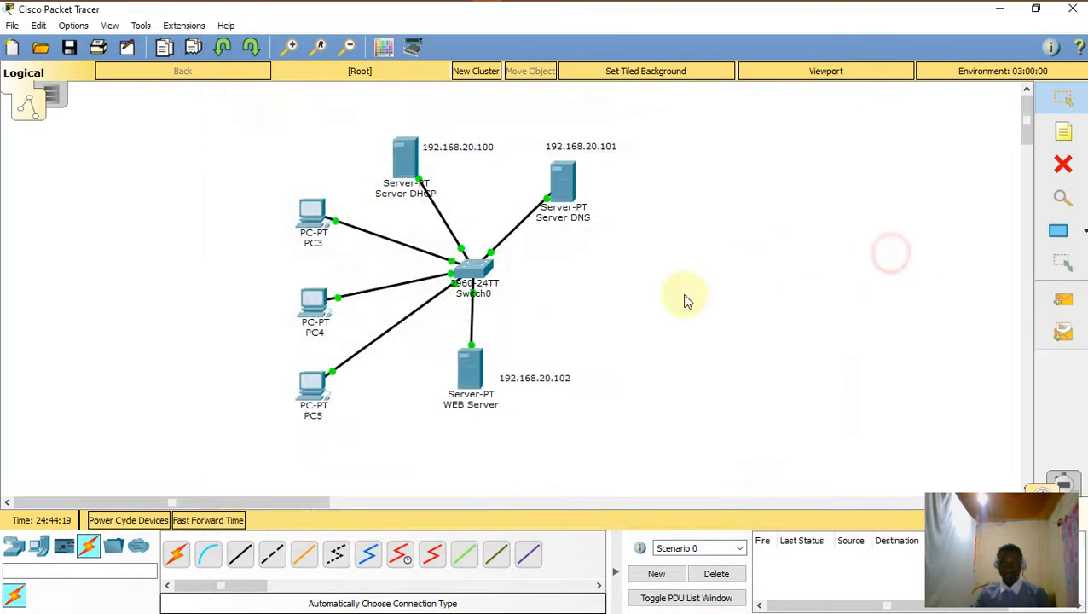
# - Open the web browser on PC5
pyautogui.click(312, 385)
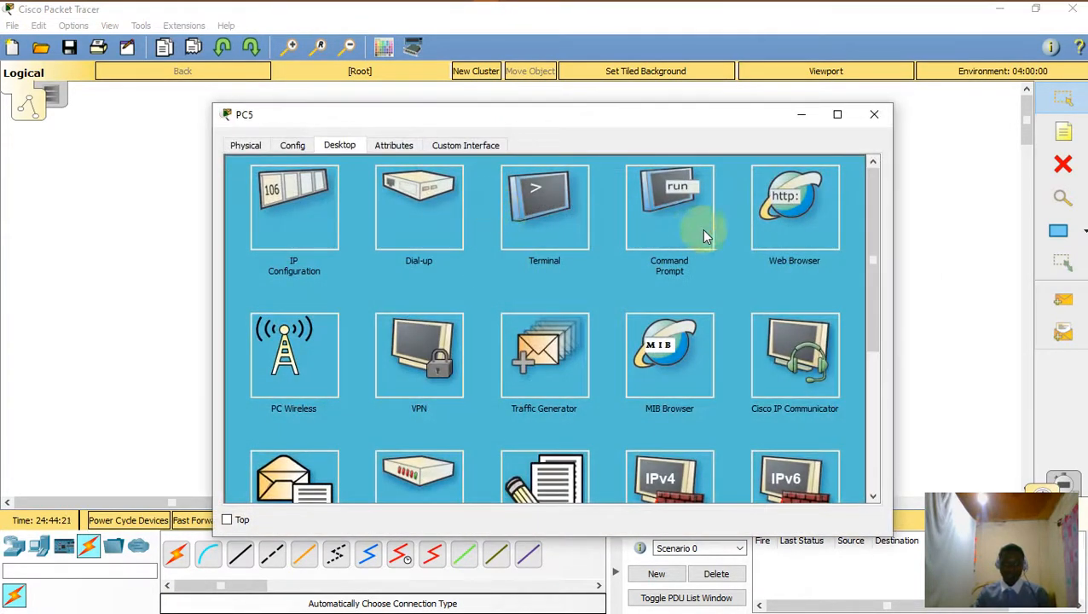
pyautogui.click(780, 220)
pyautogui.click(446, 188)
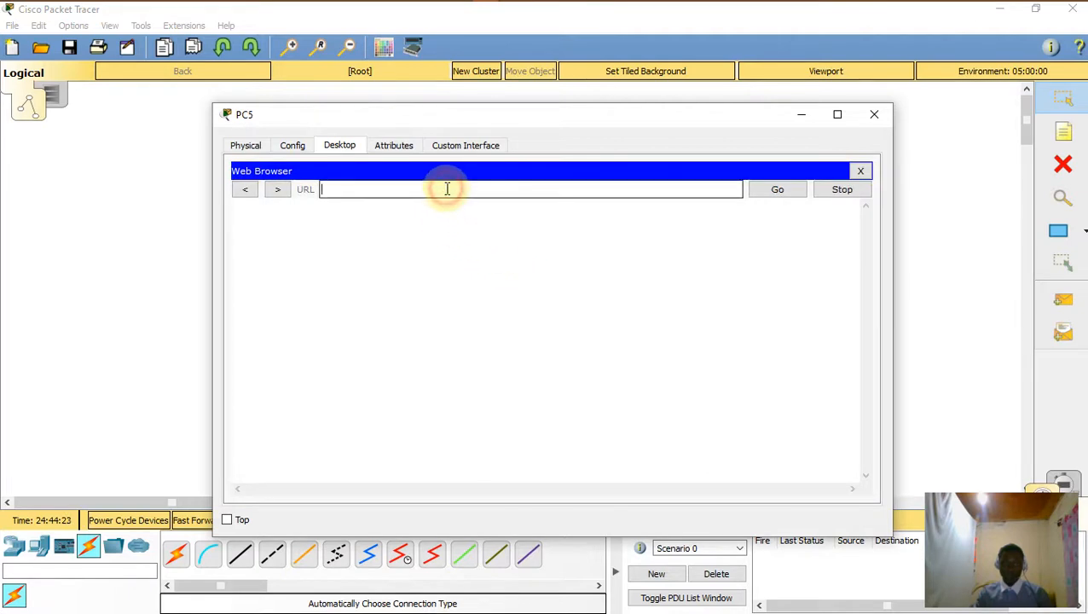
pyautogui.hotkey('ctrl', 'v')
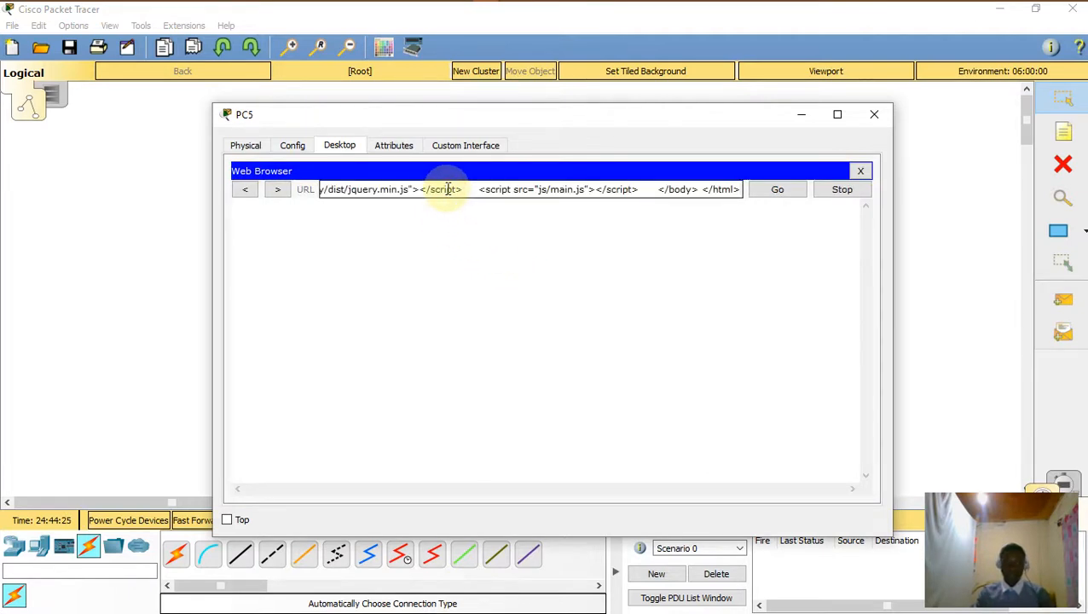
pyautogui.press('BackSpace')
pyautogui.press('BackSpace')
pyautogui.press('BackSpace')
pyautogui.press('BackSpace')
pyautogui.press('BackSpace')
pyautogui.press('BackSpace')
pyautogui.press('BackSpace')
pyautogui.press('BackSpace')
pyautogui.press('BackSpace')
pyautogui.press('BackSpace')
pyautogui.press('BackSpace')
pyautogui.press('BackSpace')
pyautogui.press('BackSpace')
pyautogui.press('BackSpace')
pyautogui.press('BackSpace')
pyautogui.press('BackSpace')
pyautogui.press('BackSpace')
pyautogui.press('BackSpace')
pyautogui.press('BackSpace')
pyautogui.press('BackSpace')
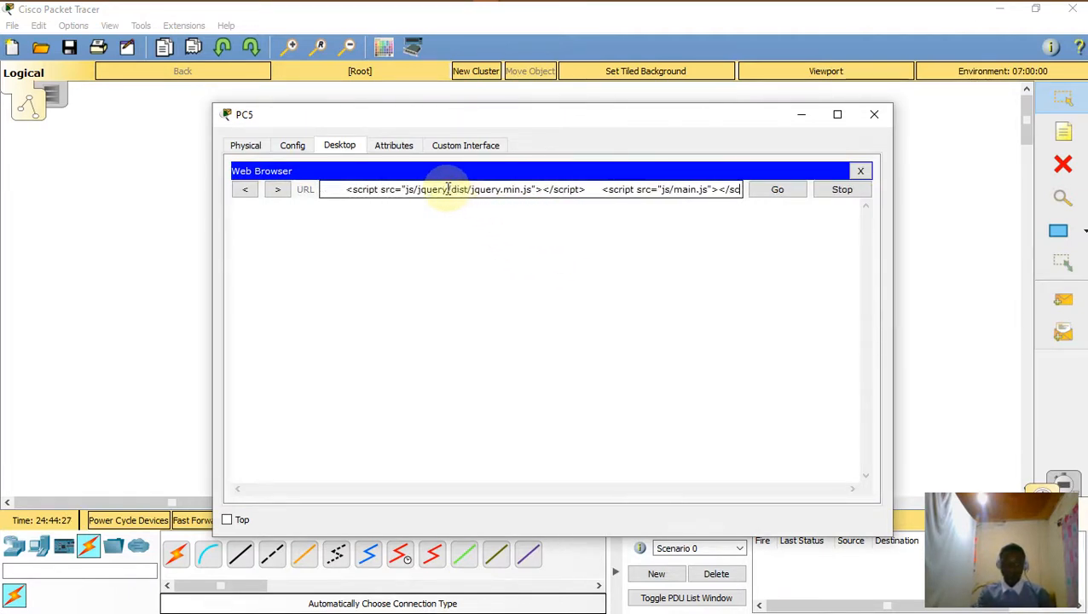
pyautogui.press('BackSpace')
pyautogui.press('BackSpace')
pyautogui.press('BackSpace')
pyautogui.press('BackSpace')
pyautogui.press('BackSpace')
pyautogui.press('BackSpace')
pyautogui.press('BackSpace')
pyautogui.press('BackSpace')
pyautogui.press('BackSpace')
pyautogui.press('BackSpace')
pyautogui.press('BackSpace')
pyautogui.press('BackSpace')
pyautogui.press('BackSpace')
pyautogui.press('BackSpace')
pyautogui.press('BackSpace')
pyautogui.press('BackSpace')
pyautogui.press('BackSpace')
pyautogui.press('BackSpace')
pyautogui.press('BackSpace')
pyautogui.press('BackSpace')
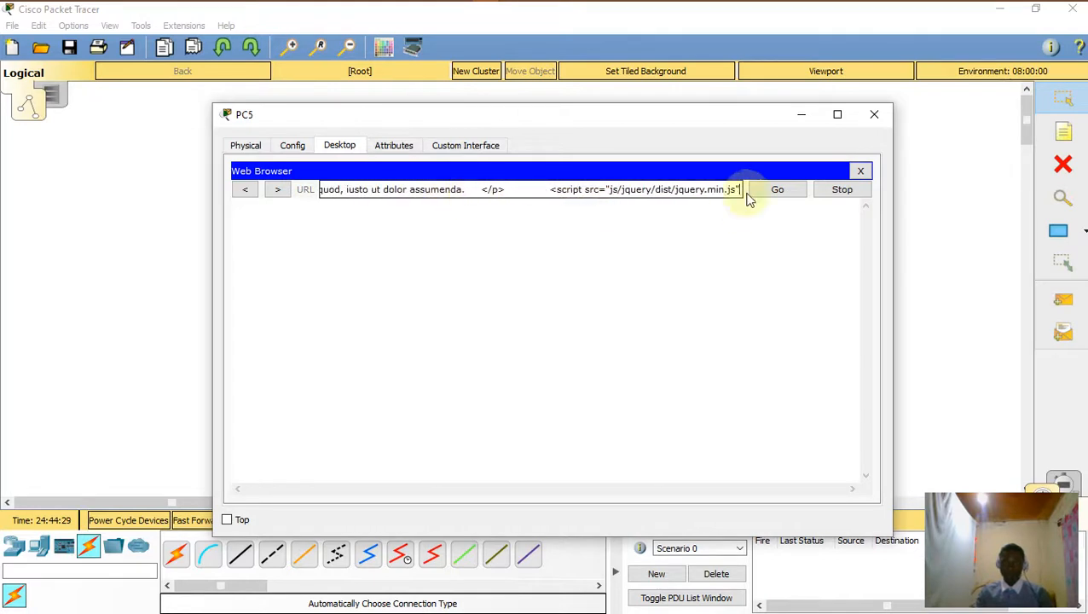
pyautogui.click(864, 171)
pyautogui.click(790, 214)
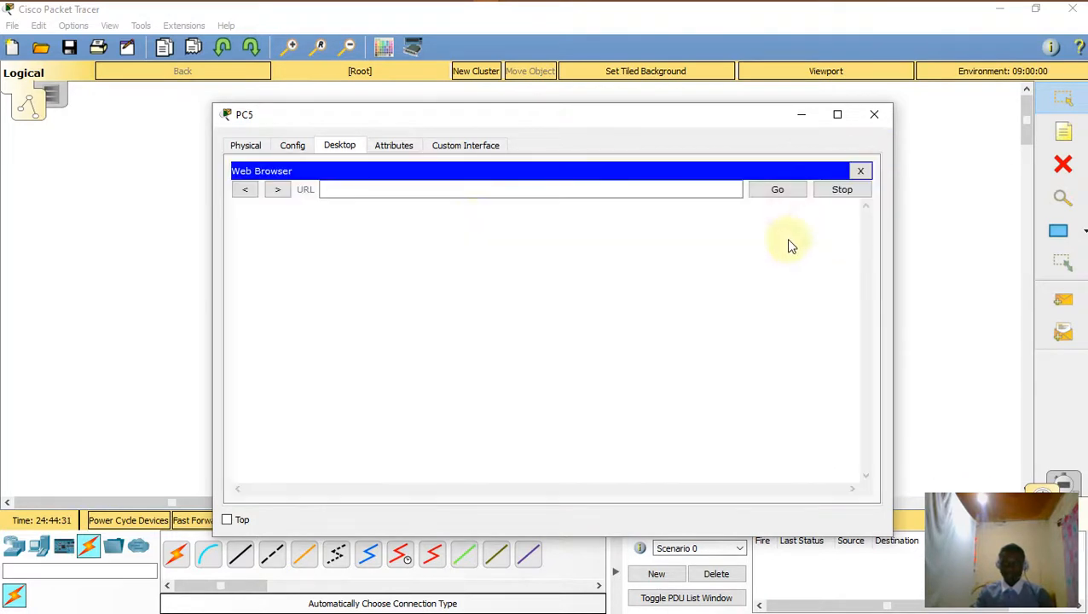
# - Load 192.168.20.101 followed by 192.168.20.102 in PC5's browser, read through the web server's page, and minimise PC5's window
pyautogui.click(451, 189)
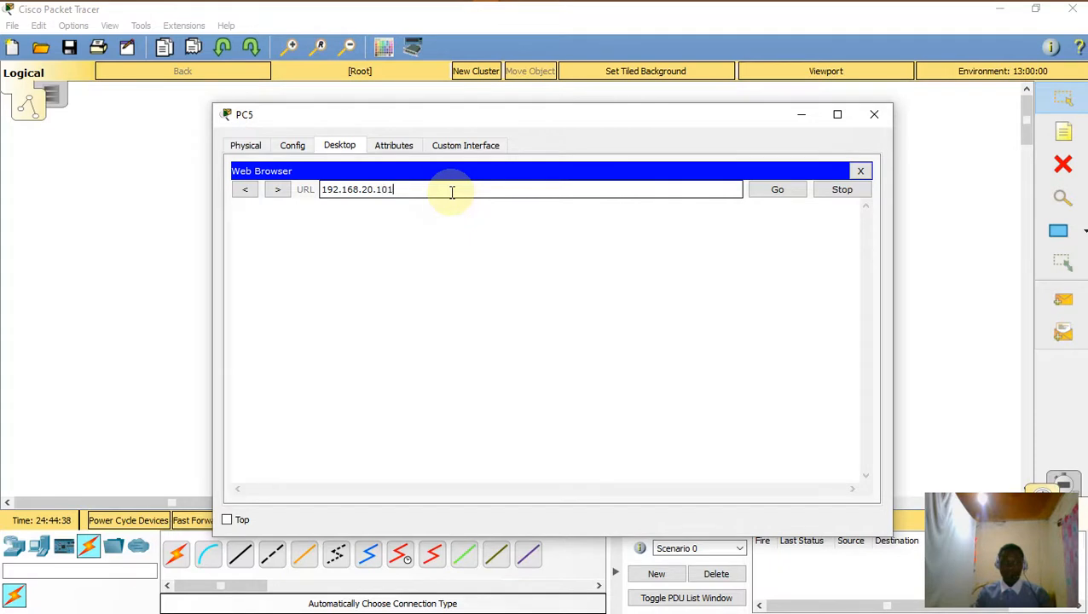
pyautogui.press('Return')
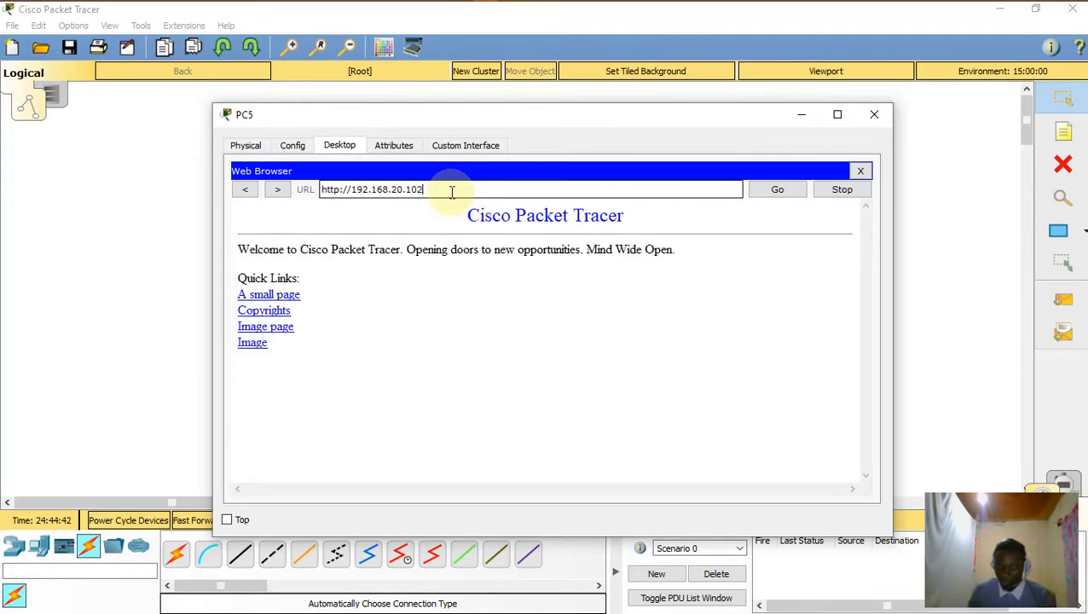
pyautogui.press('Return')
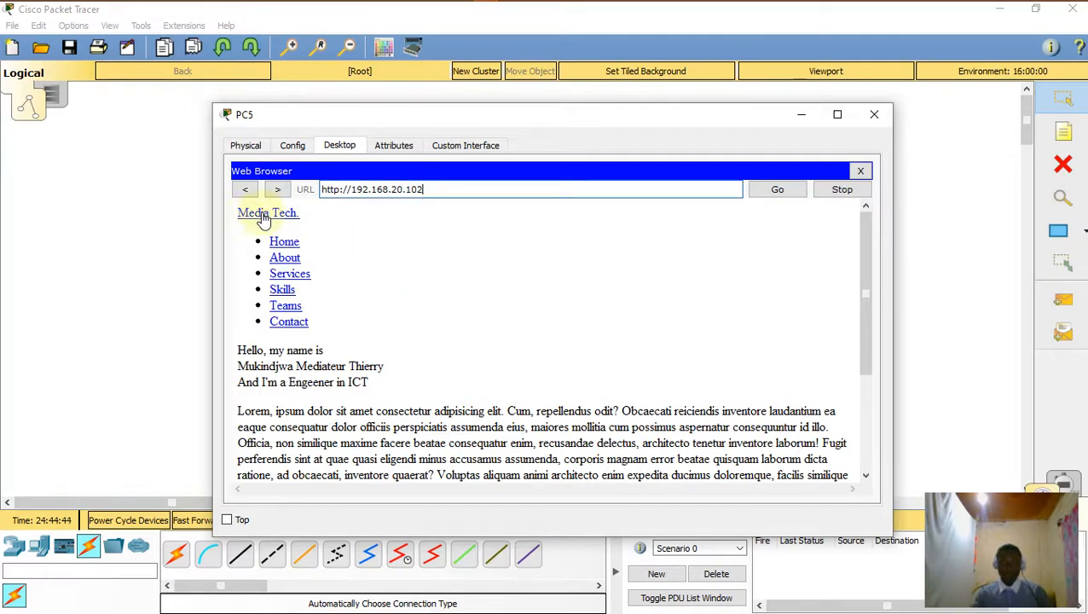
pyautogui.scroll(-3, 406, 315)
pyautogui.scroll(3, 341, 317)
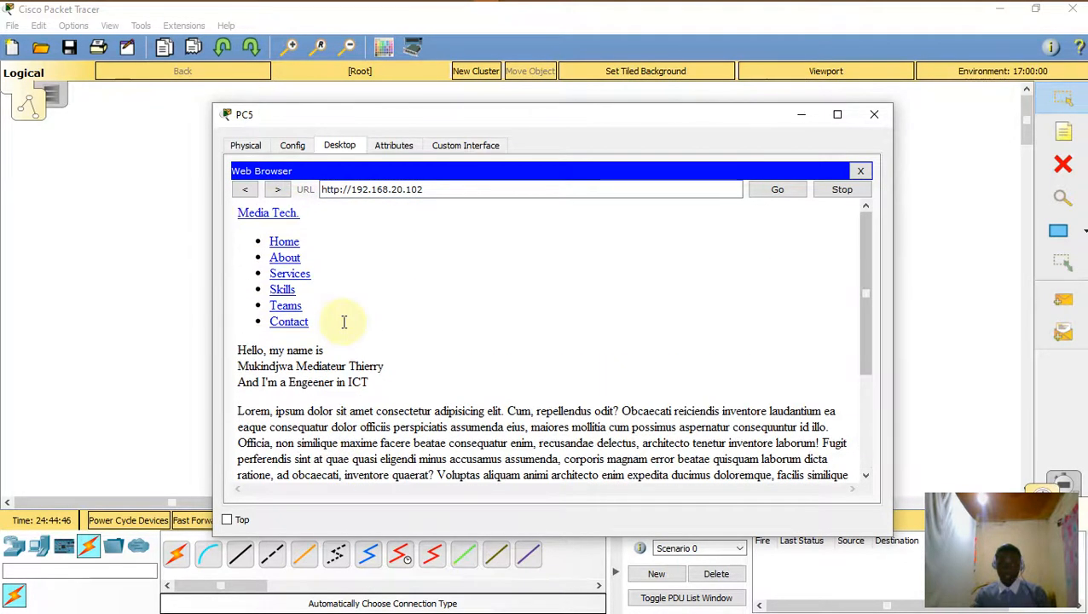
pyautogui.scroll(-2, 349, 365)
pyautogui.scroll(2, 409, 294)
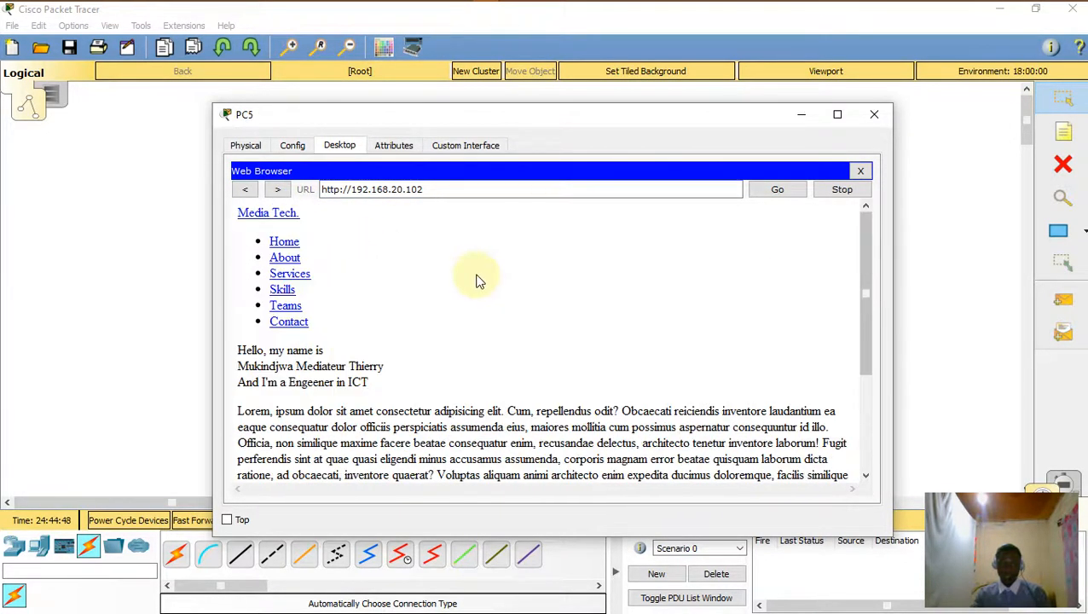
pyautogui.scroll(-5, 385, 296)
pyautogui.scroll(5, 412, 289)
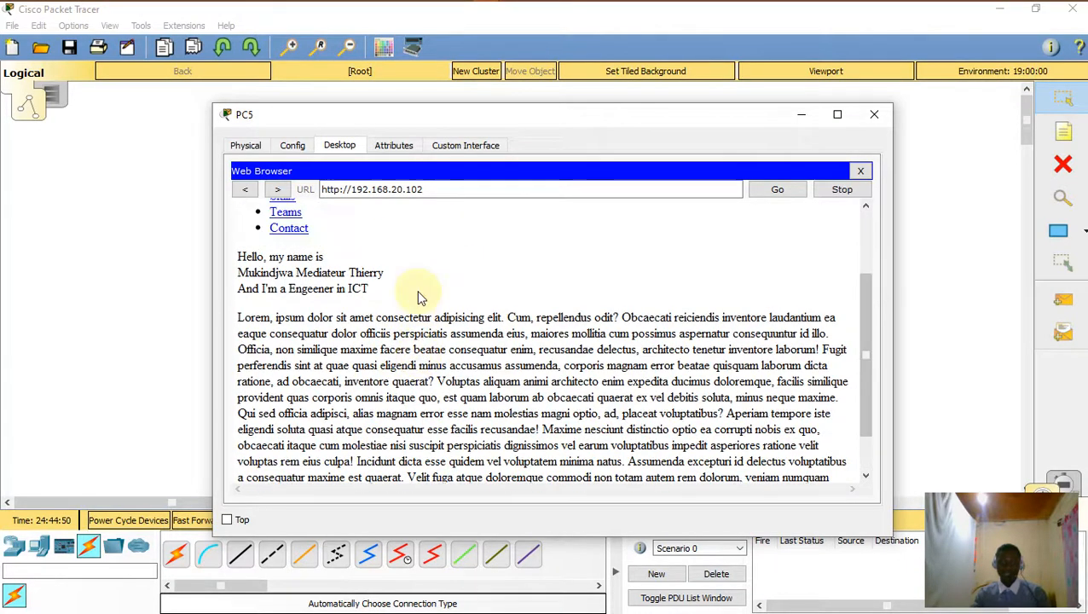
pyautogui.scroll(-3, 469, 294)
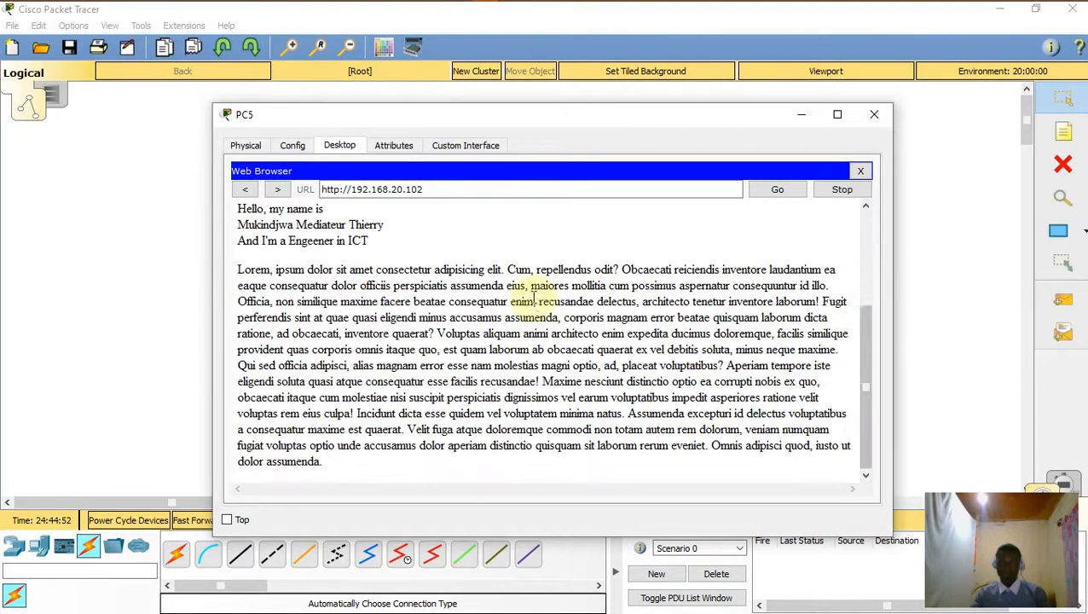
pyautogui.click(806, 114)
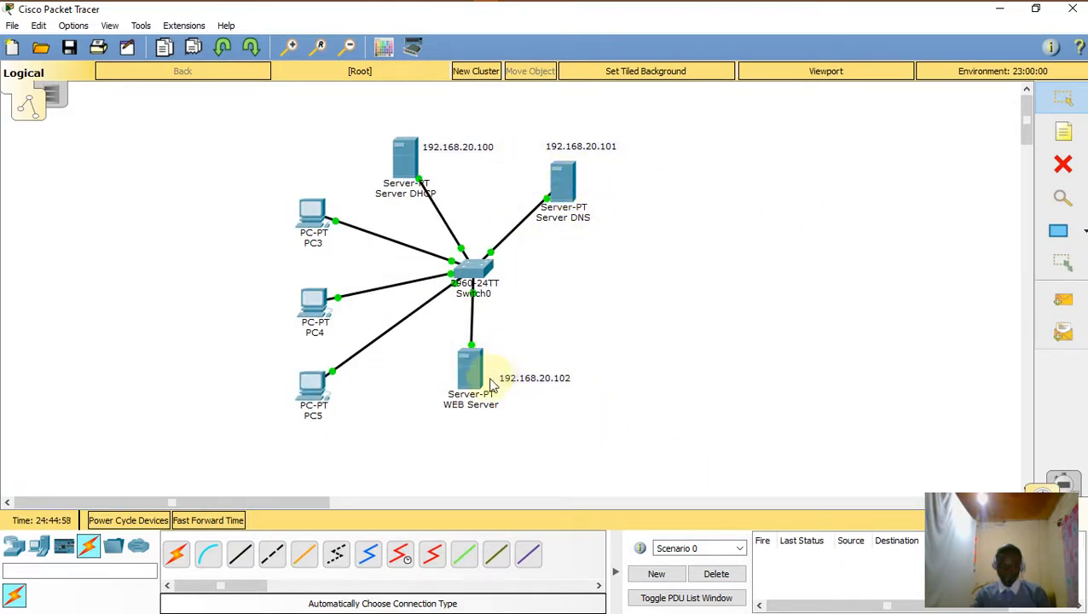
pyautogui.click(562, 183)
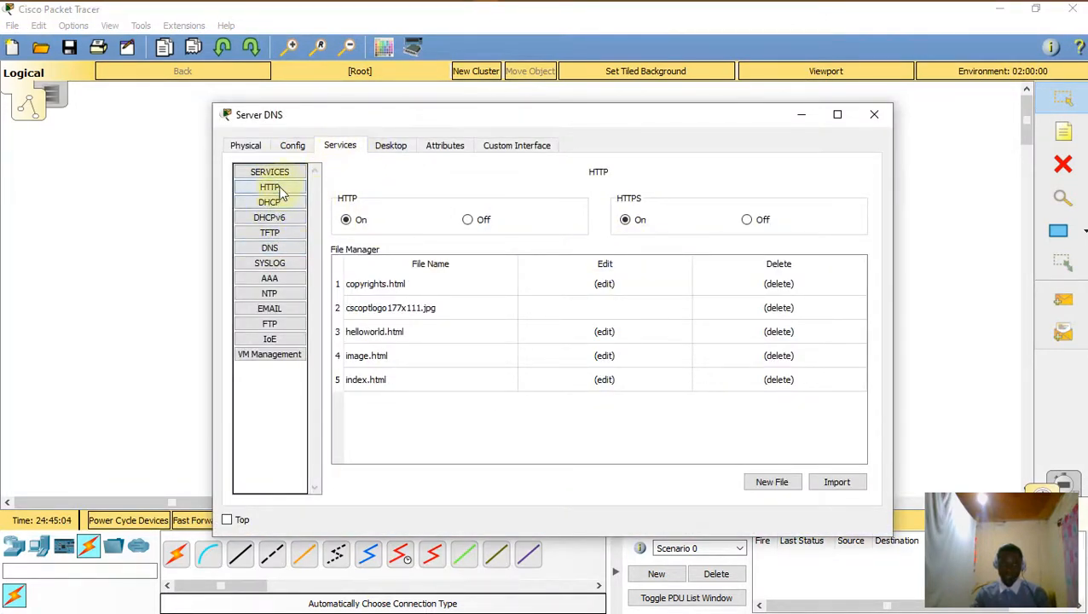
pyautogui.click(281, 248)
pyautogui.click(513, 241)
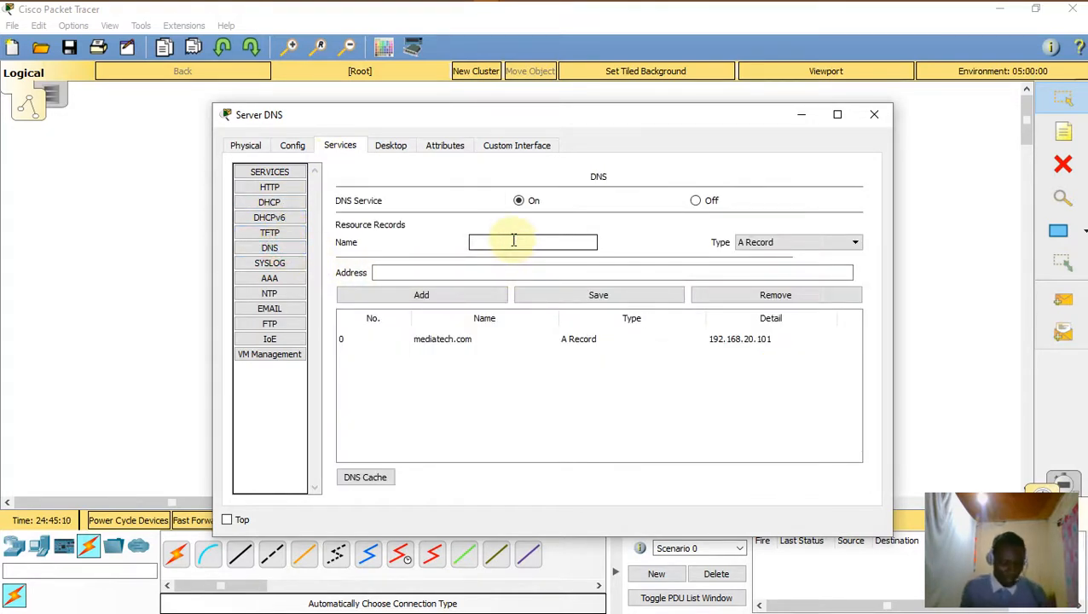
pyautogui.write('WWW')
pyautogui.press('BackSpace')
pyautogui.press('BackSpace')
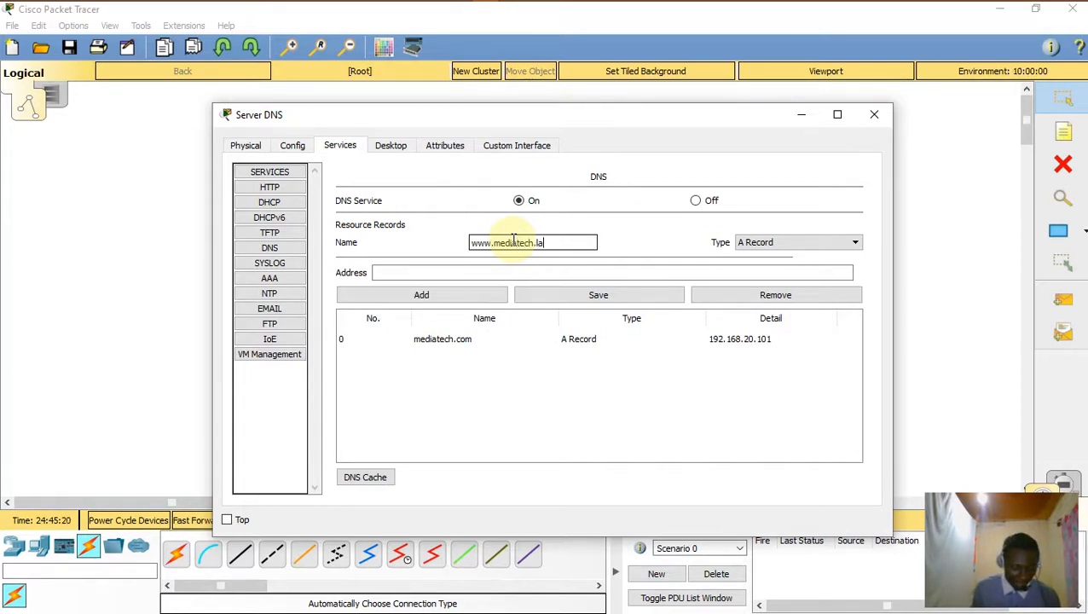
pyautogui.click(516, 275)
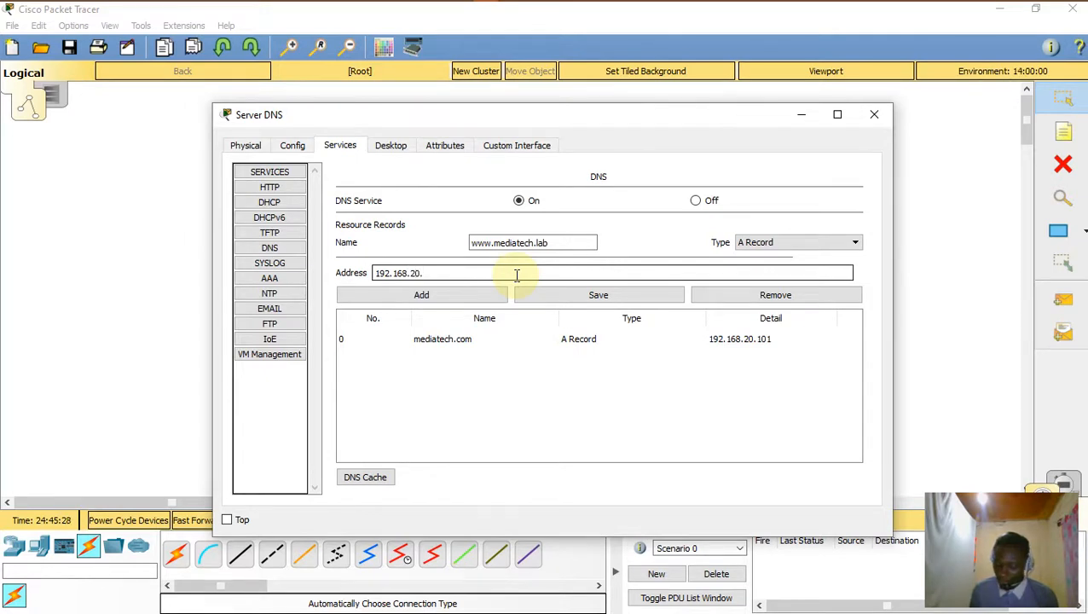
pyautogui.click(459, 296)
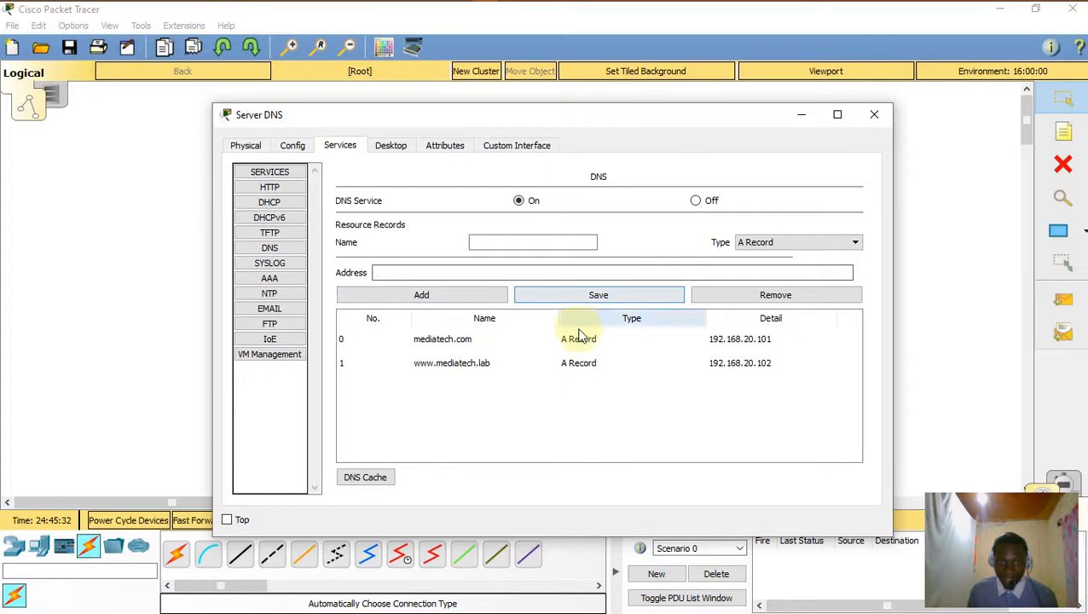
pyautogui.click(874, 114)
pyautogui.click(307, 211)
pyautogui.click(775, 245)
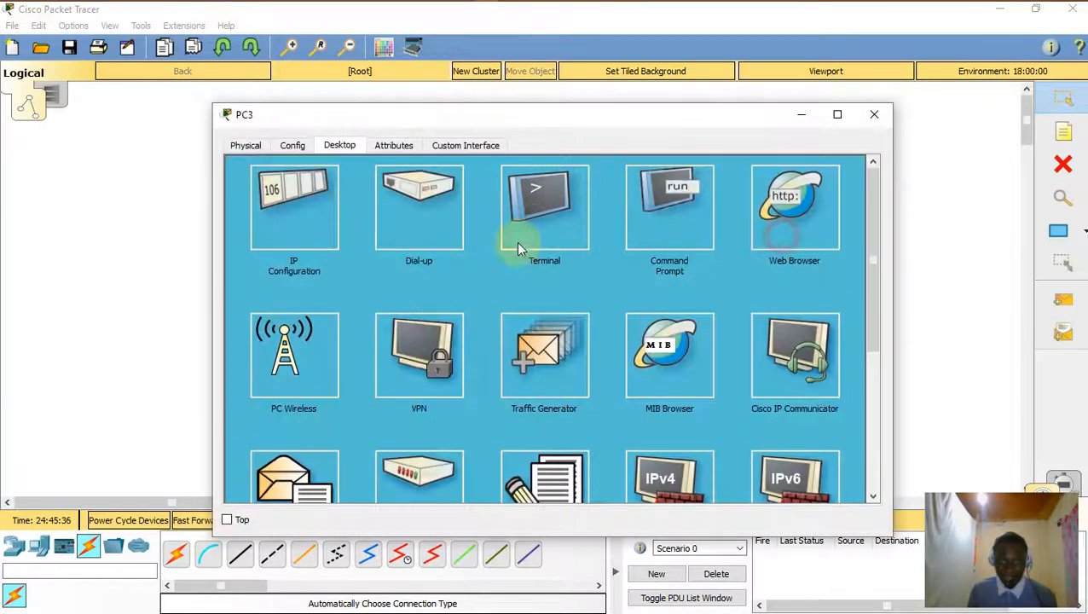
pyautogui.click(391, 191)
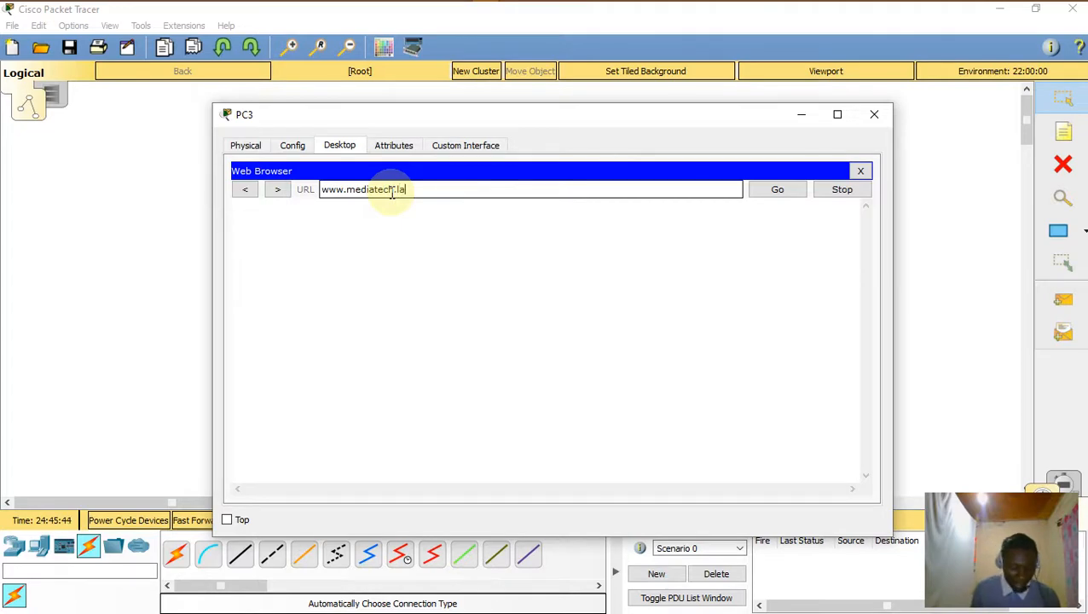
pyautogui.write('www.mediatech.lab')
pyautogui.press('Return')
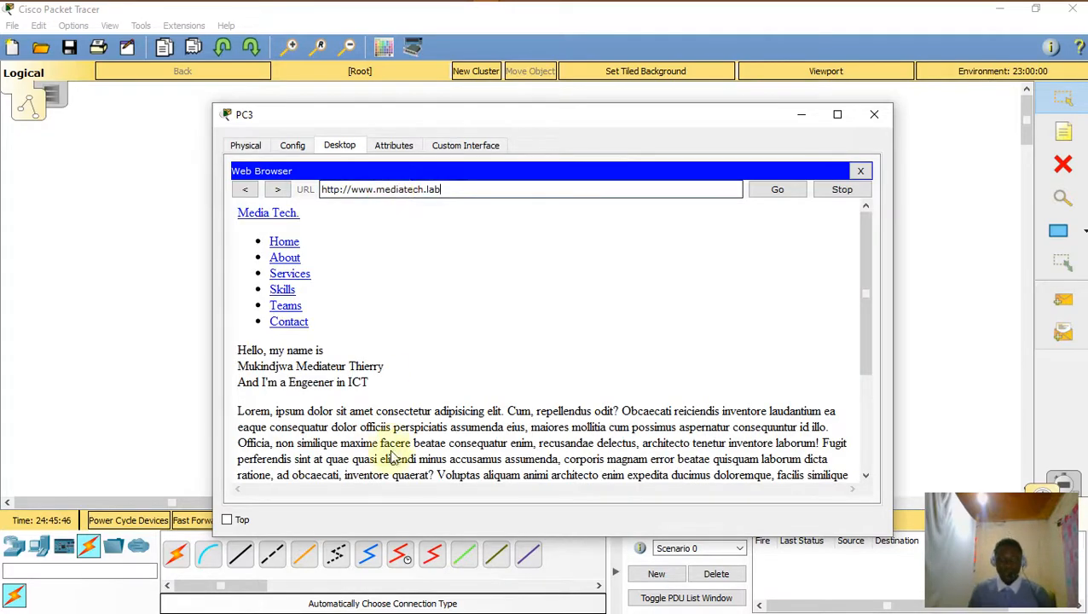
pyautogui.scroll(-3, 408, 362)
pyautogui.scroll(3, 401, 364)
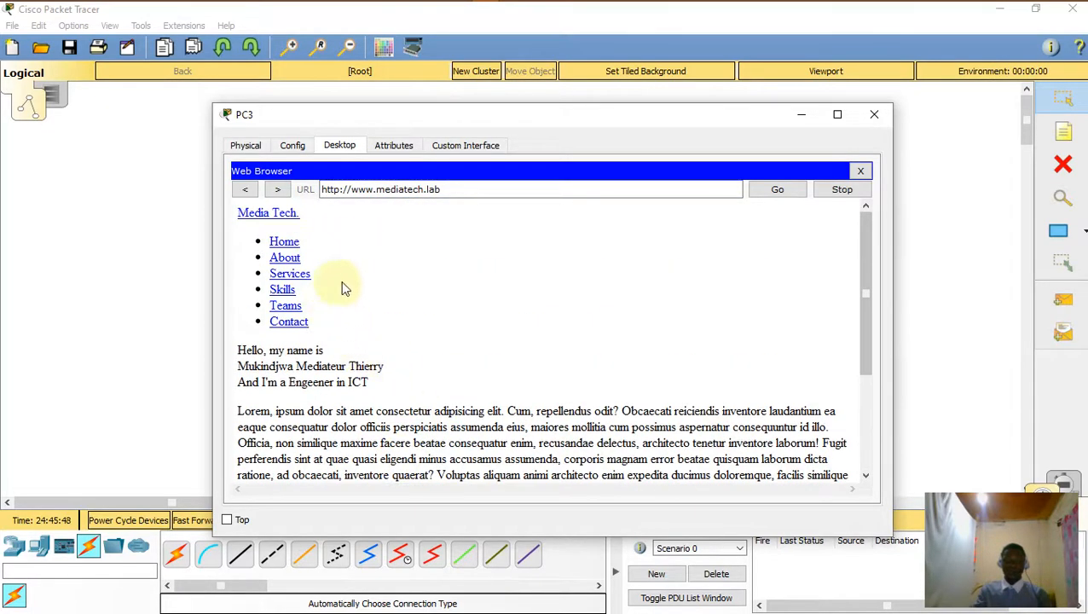
pyautogui.scroll(-3, 342, 299)
pyautogui.scroll(3, 415, 295)
pyautogui.scroll(-3, 415, 296)
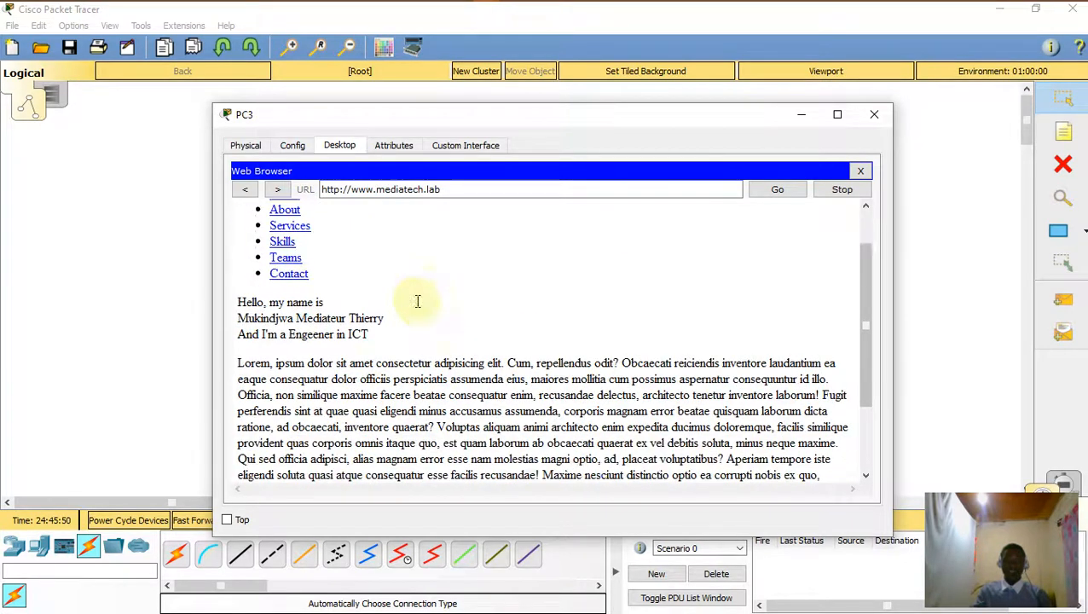
pyautogui.scroll(3, 415, 300)
# - Try the page's navigation links, including Home, Services and Contact, in PC3's browser, and minimise PC3's window
pyautogui.click(285, 258)
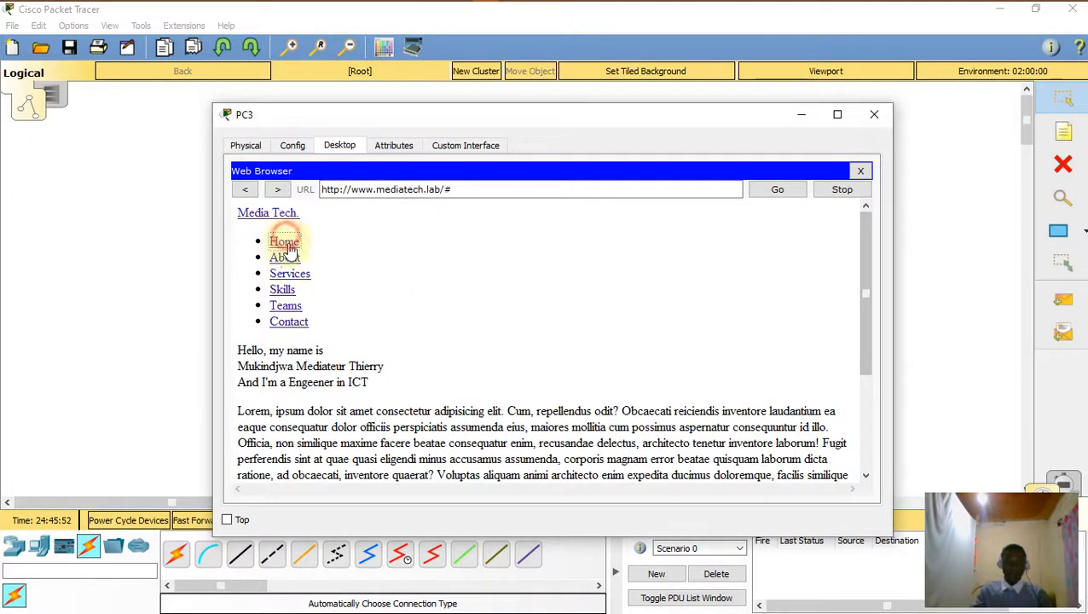
pyautogui.click(291, 272)
pyautogui.click(284, 243)
pyautogui.click(288, 285)
pyautogui.click(288, 321)
pyautogui.click(284, 242)
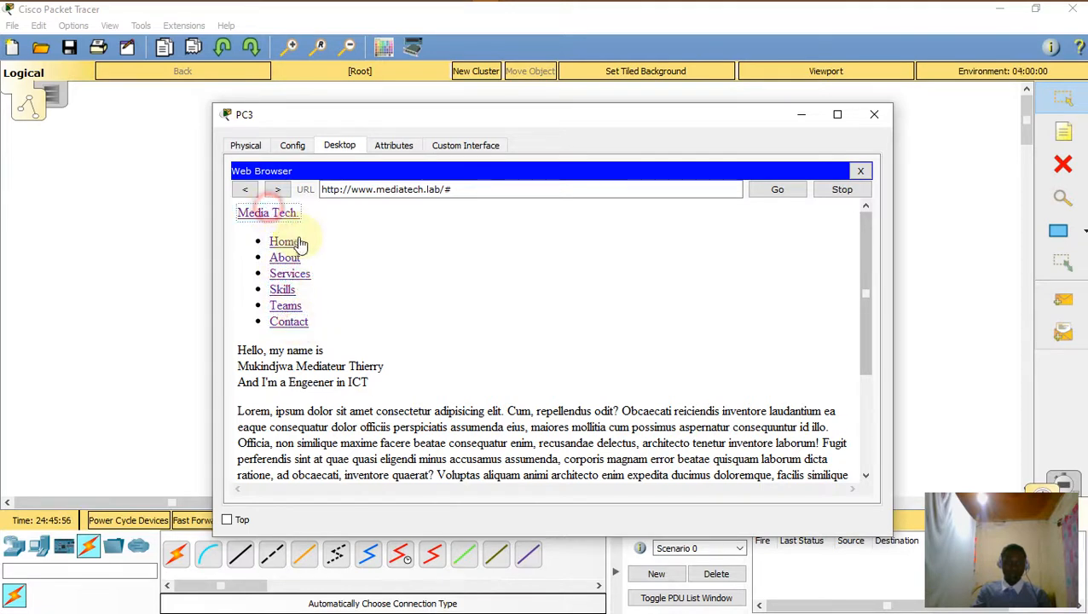
pyautogui.click(802, 115)
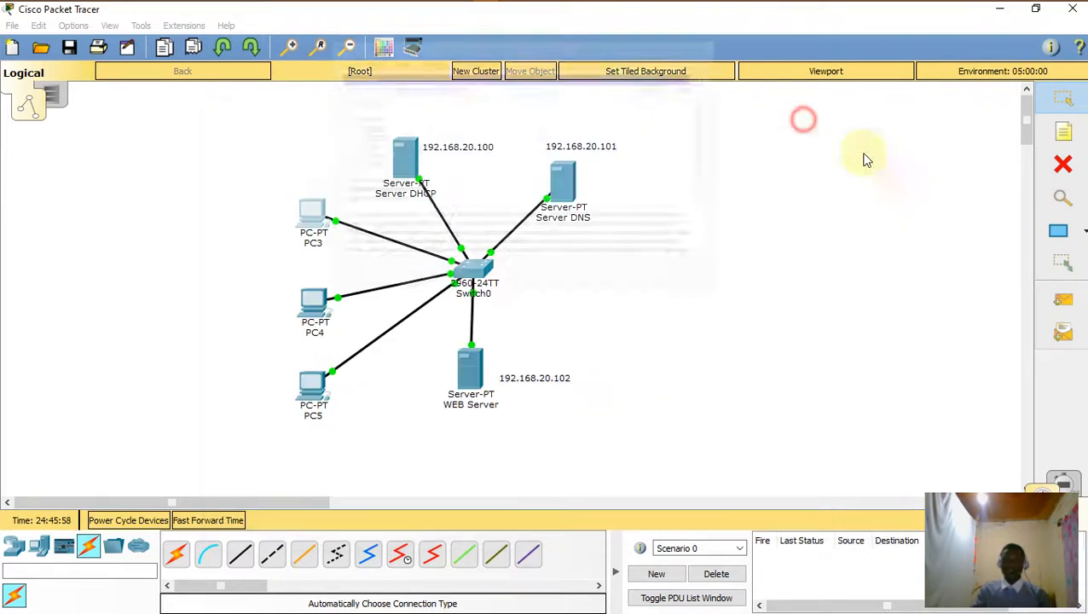
pyautogui.click(244, 134)
pyautogui.moveTo(244, 134); pyautogui.dragTo(731, 496)
pyautogui.press('Delete')
pyautogui.moveTo(580, 494); pyautogui.dragTo(420, 488)
pyautogui.hscroll(-5, 403, 502)
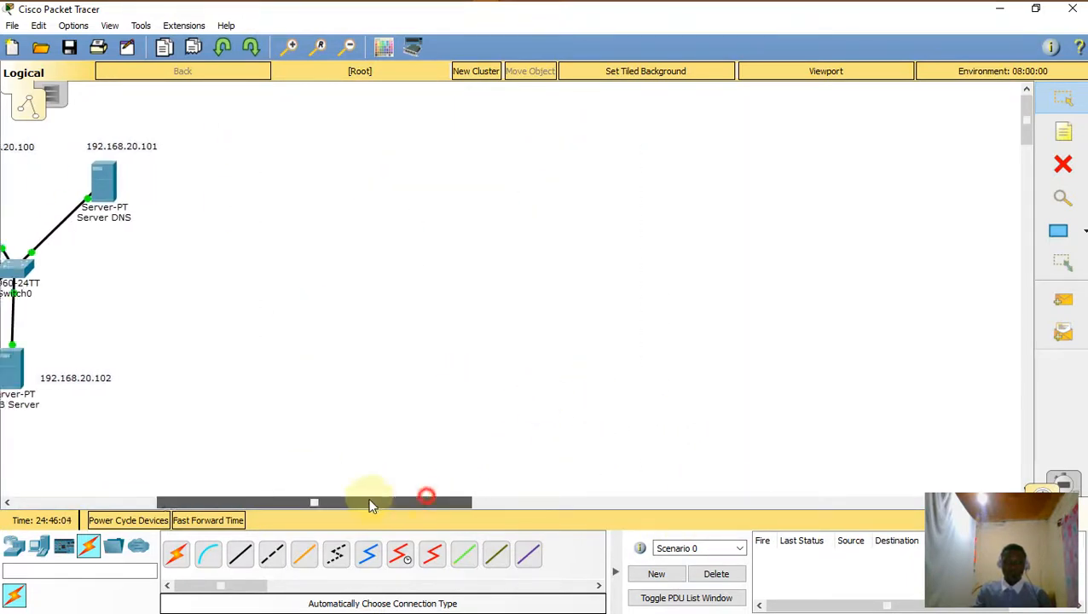